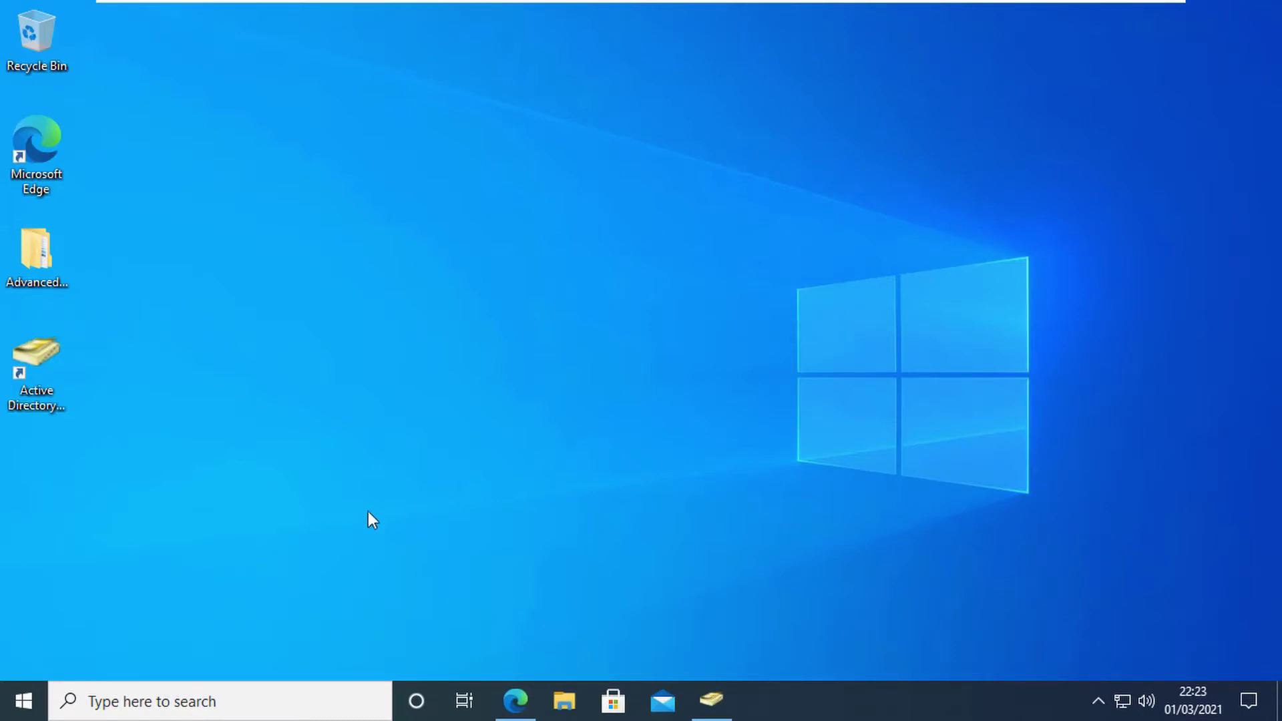
# Step: Log in to iManager as administrator against server 172.17.2.181
pyautogui.click(515, 700)
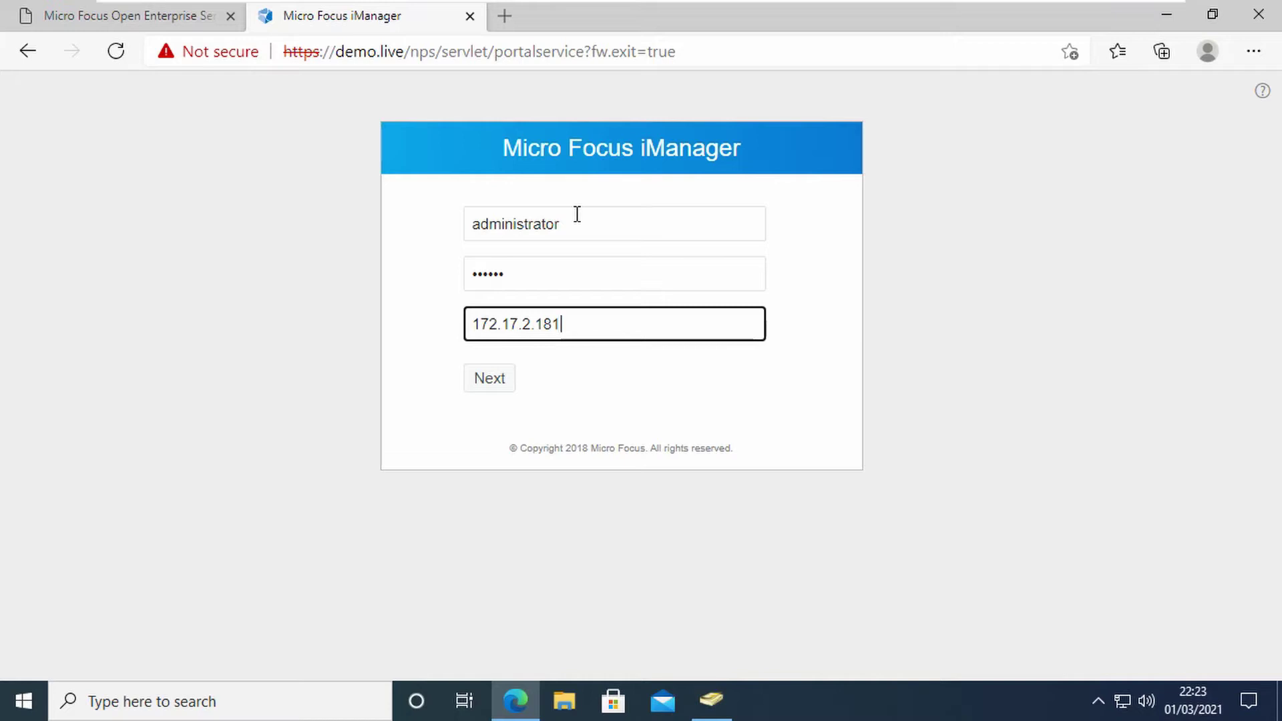
pyautogui.click(490, 384)
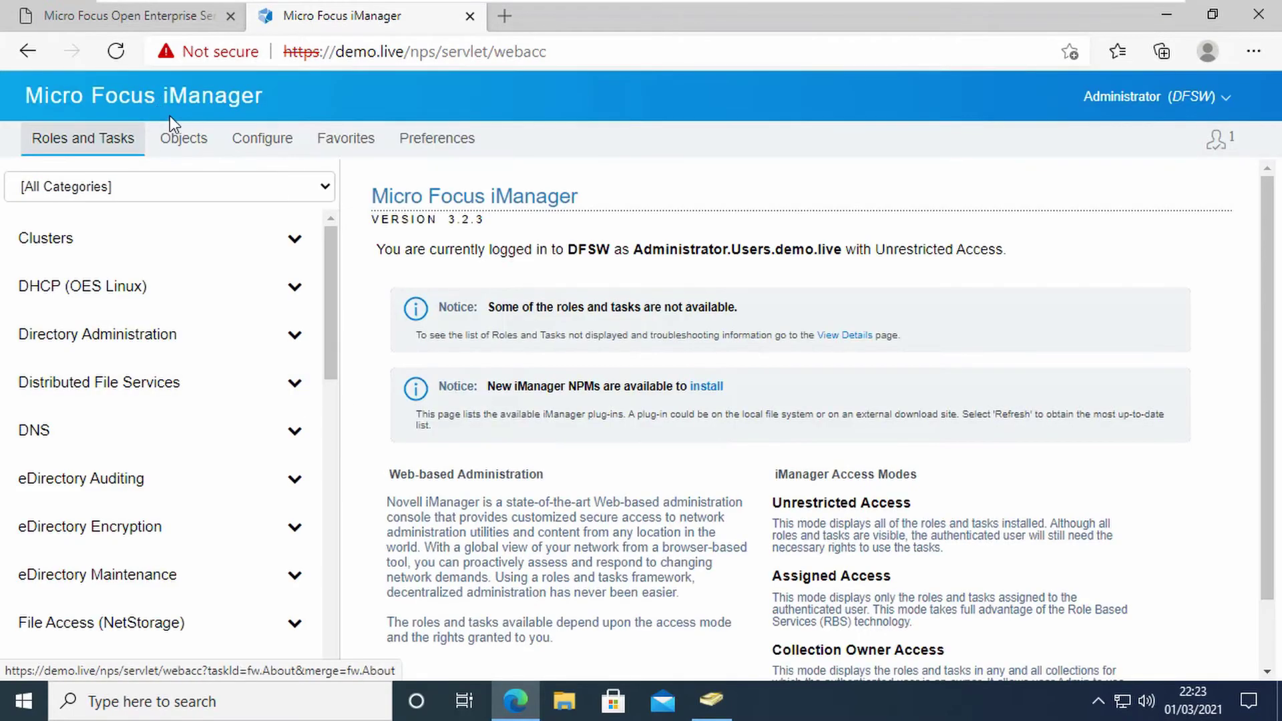
# Step: In the Objects tree, expand the live and demo containers to list demo's child containers
pyautogui.click(182, 139)
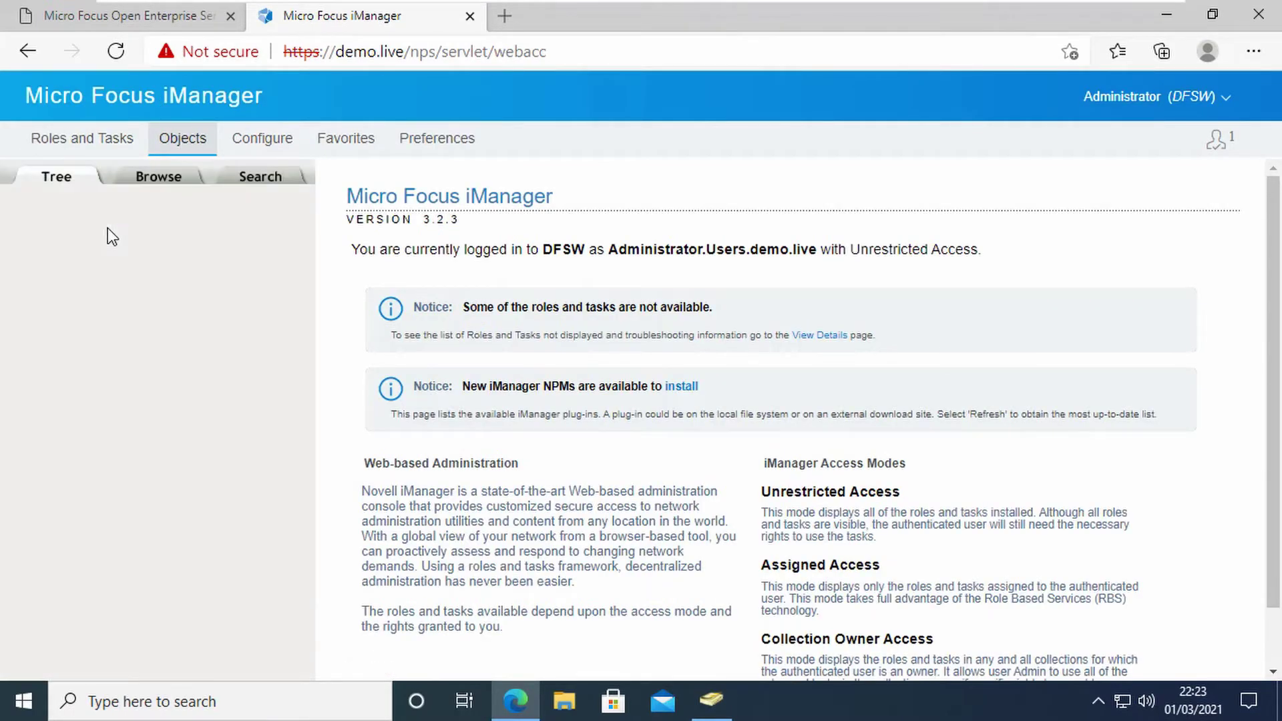
pyautogui.click(43, 224)
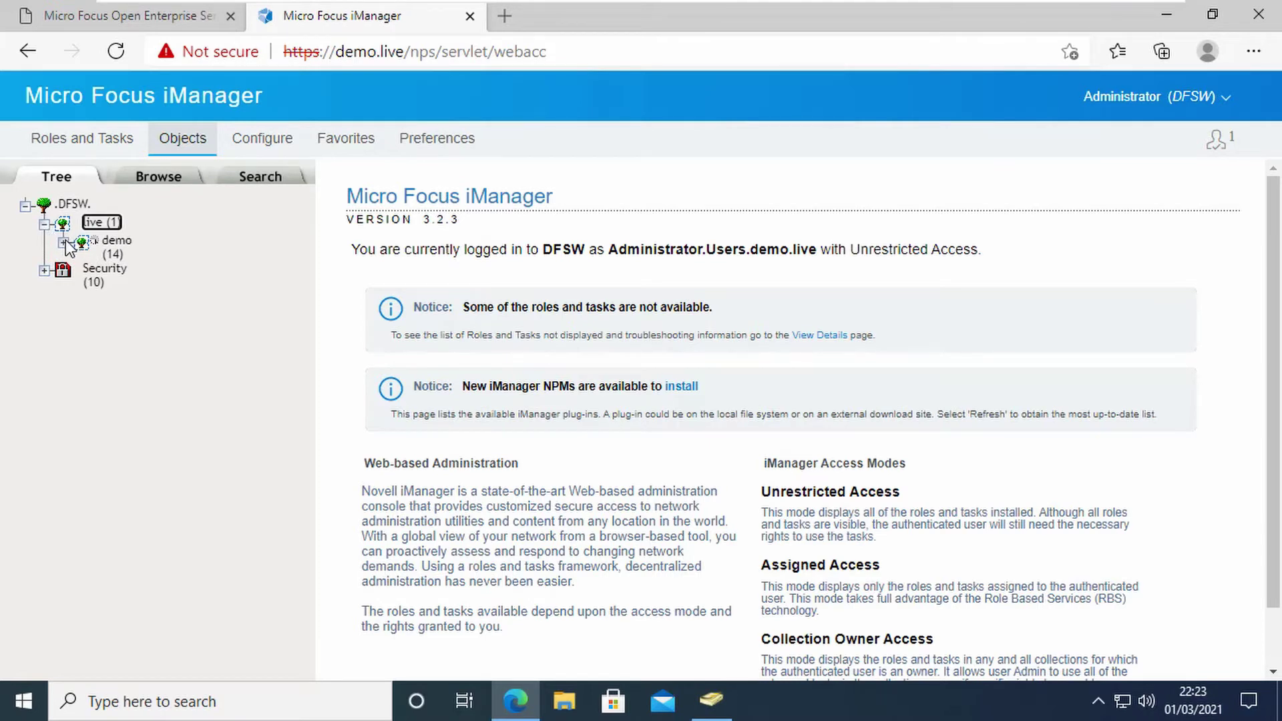
pyautogui.click(64, 242)
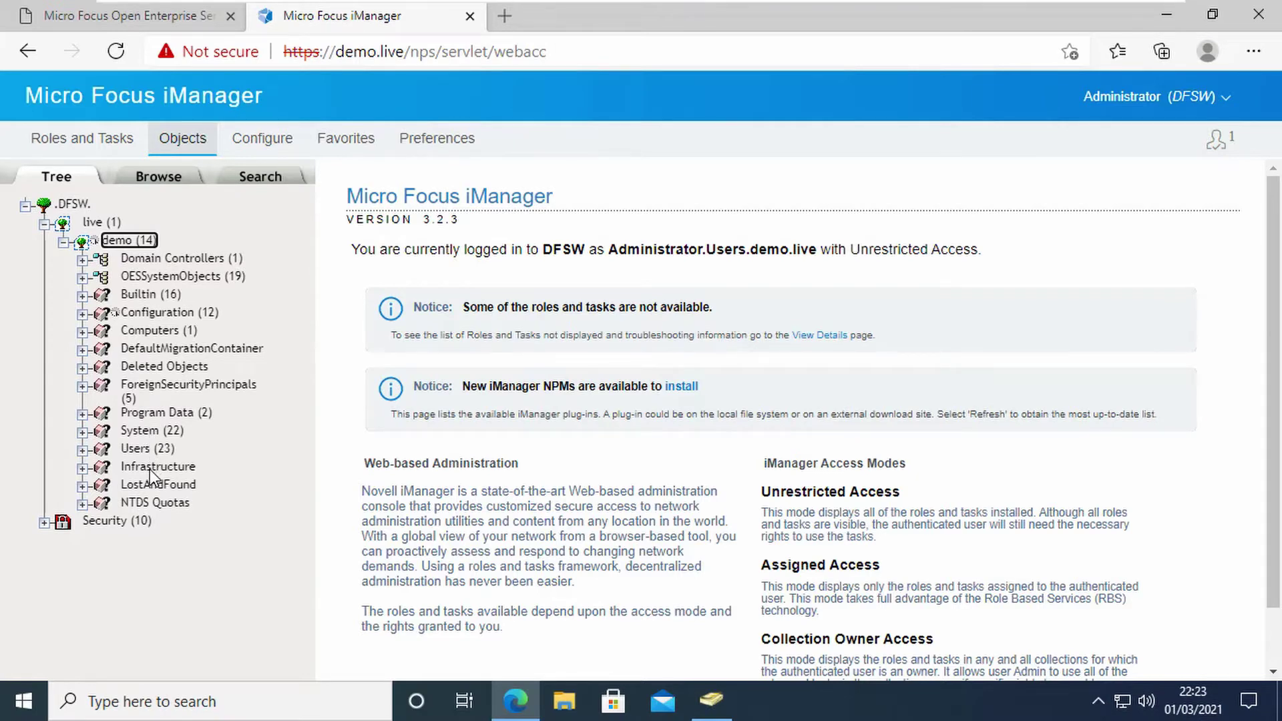
# Step: Open the demo.live Users container in ADUC and view the test user's Properties
pyautogui.click(712, 702)
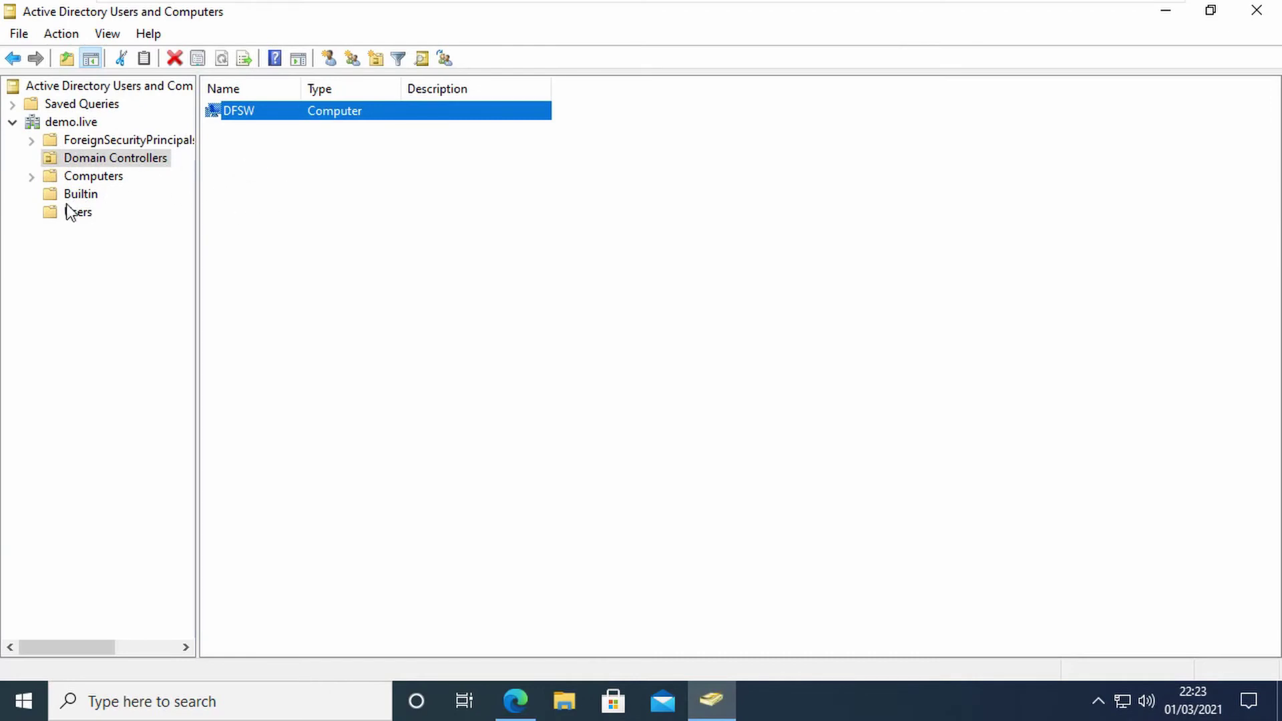
pyautogui.click(62, 124)
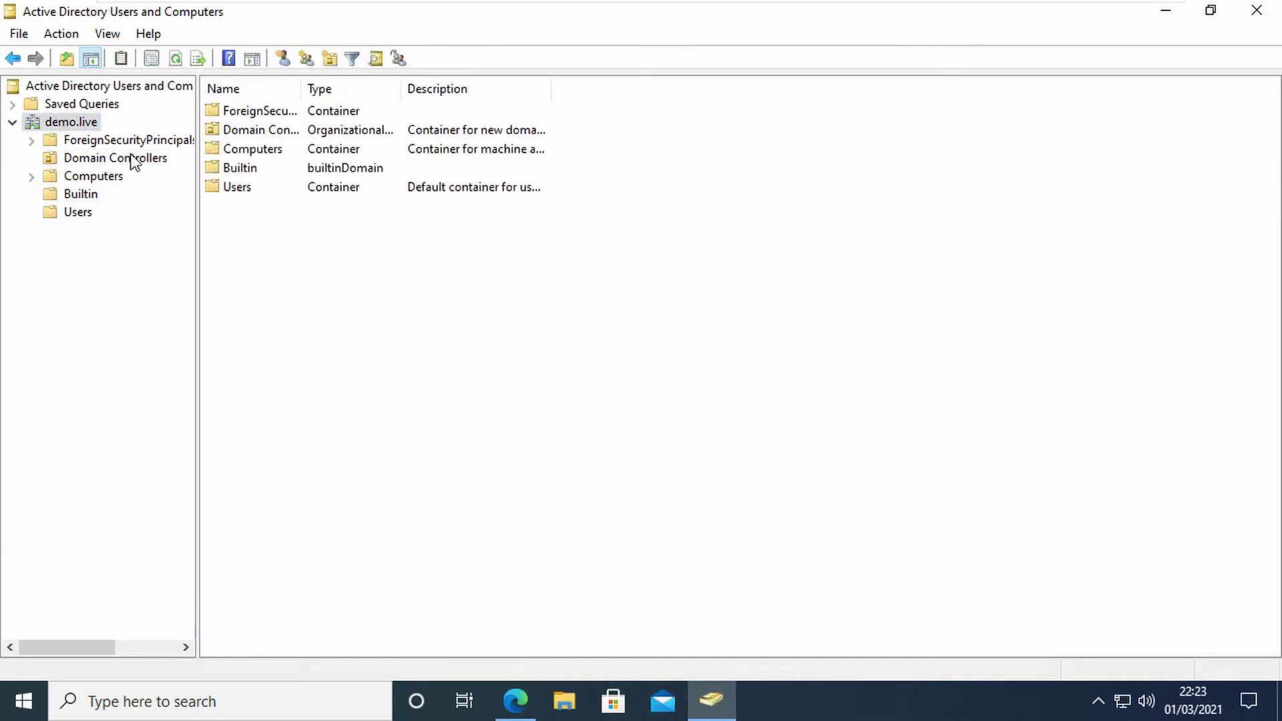
pyautogui.click(78, 217)
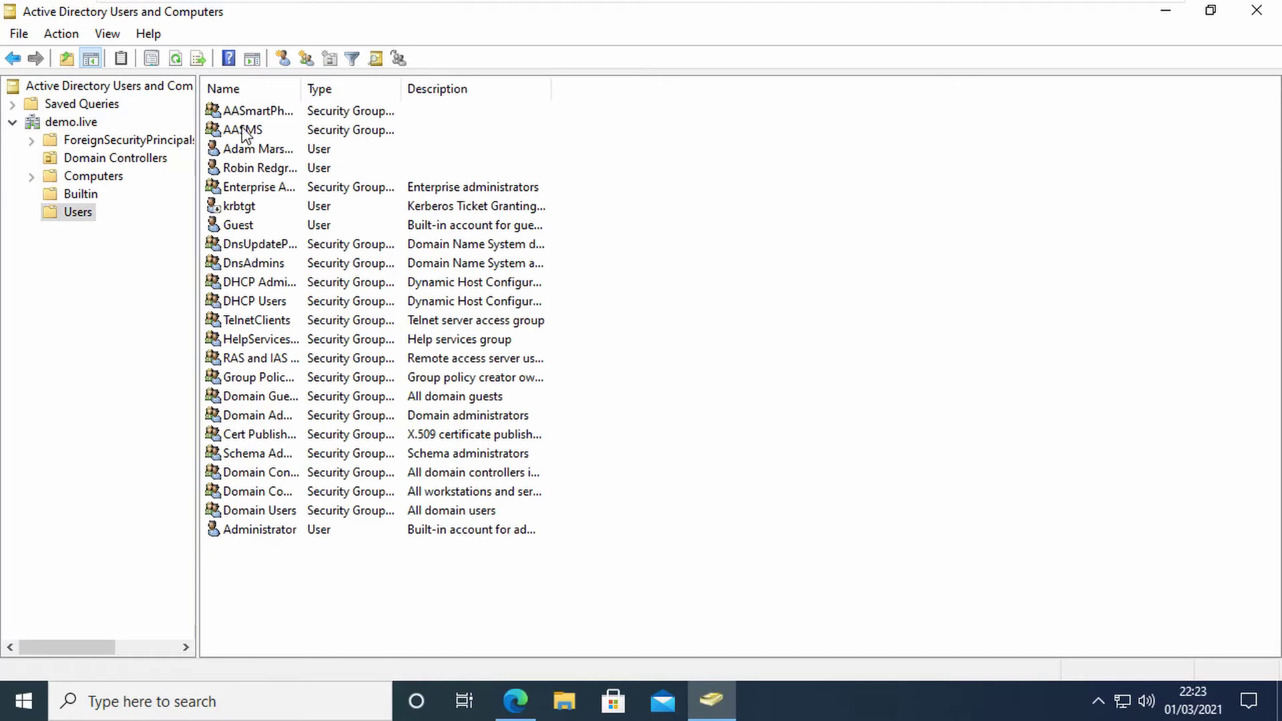
pyautogui.click(235, 168)
pyautogui.doubleClick(233, 166)
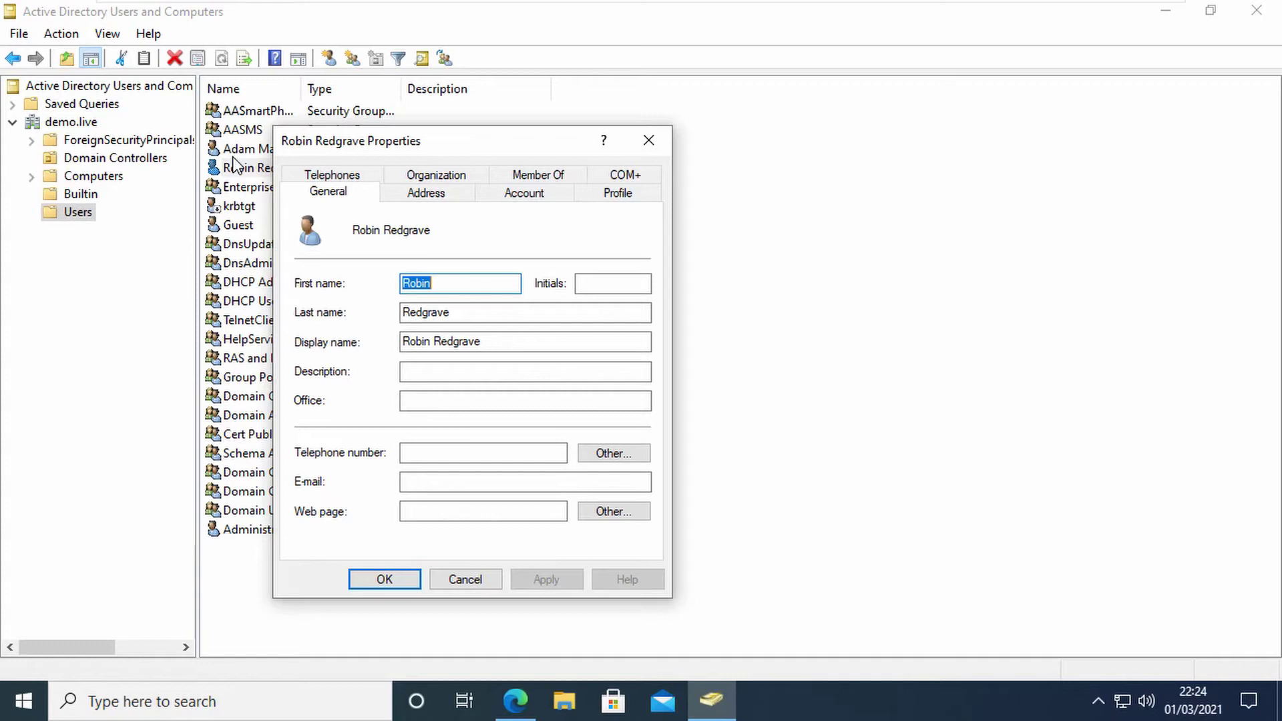
# Step: Check DFSW's Operating System tab showing SUSE Linux Enterprise Server 12, then cancel the dialog
pyautogui.click(649, 140)
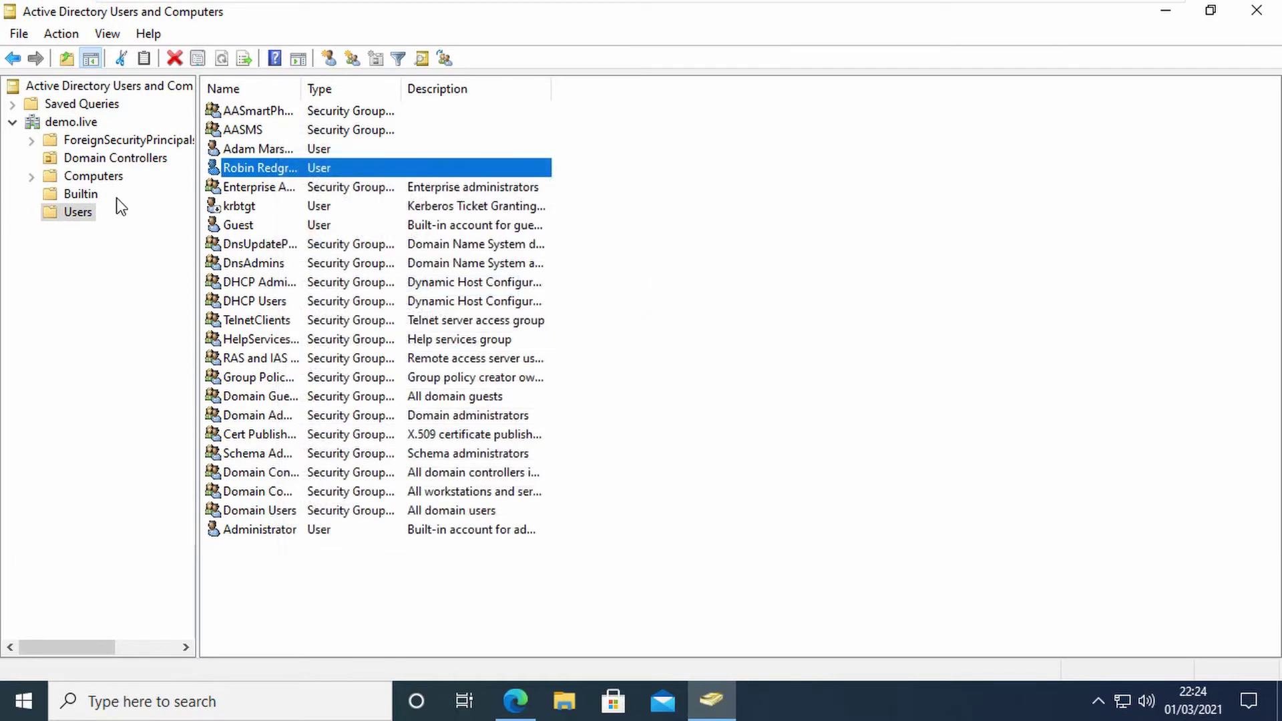
pyautogui.click(118, 159)
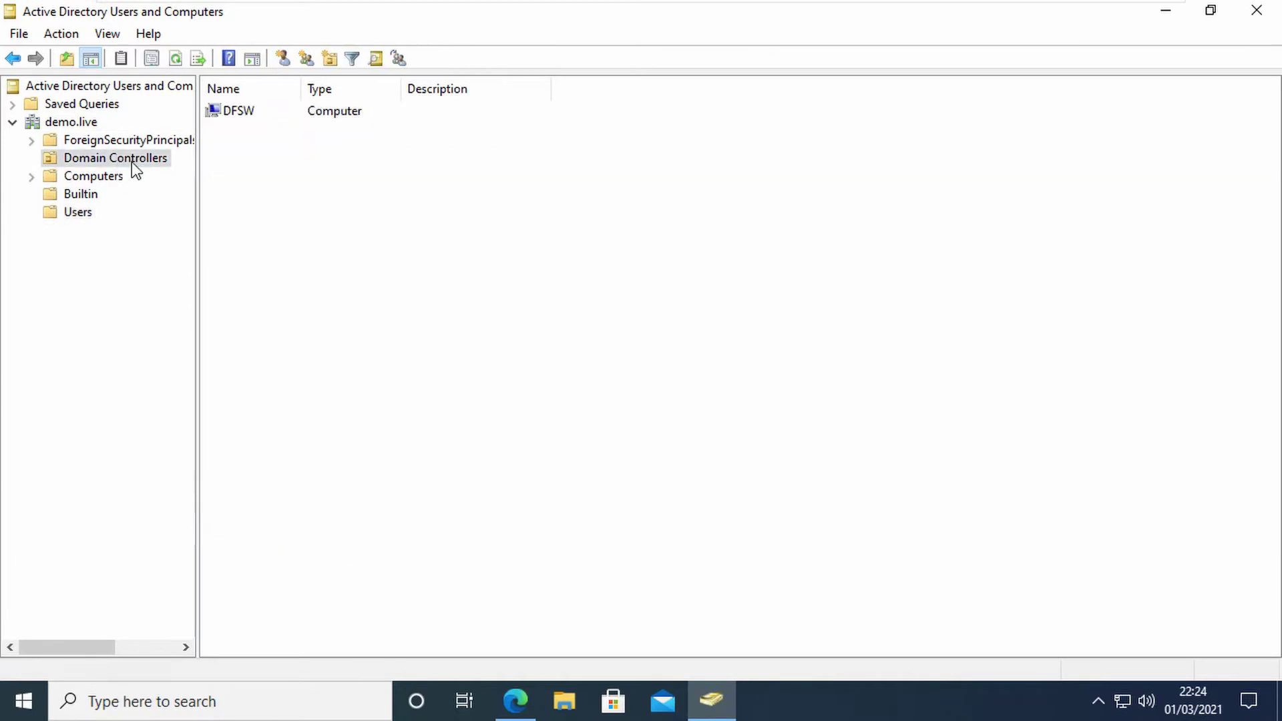
pyautogui.rightClick(229, 116)
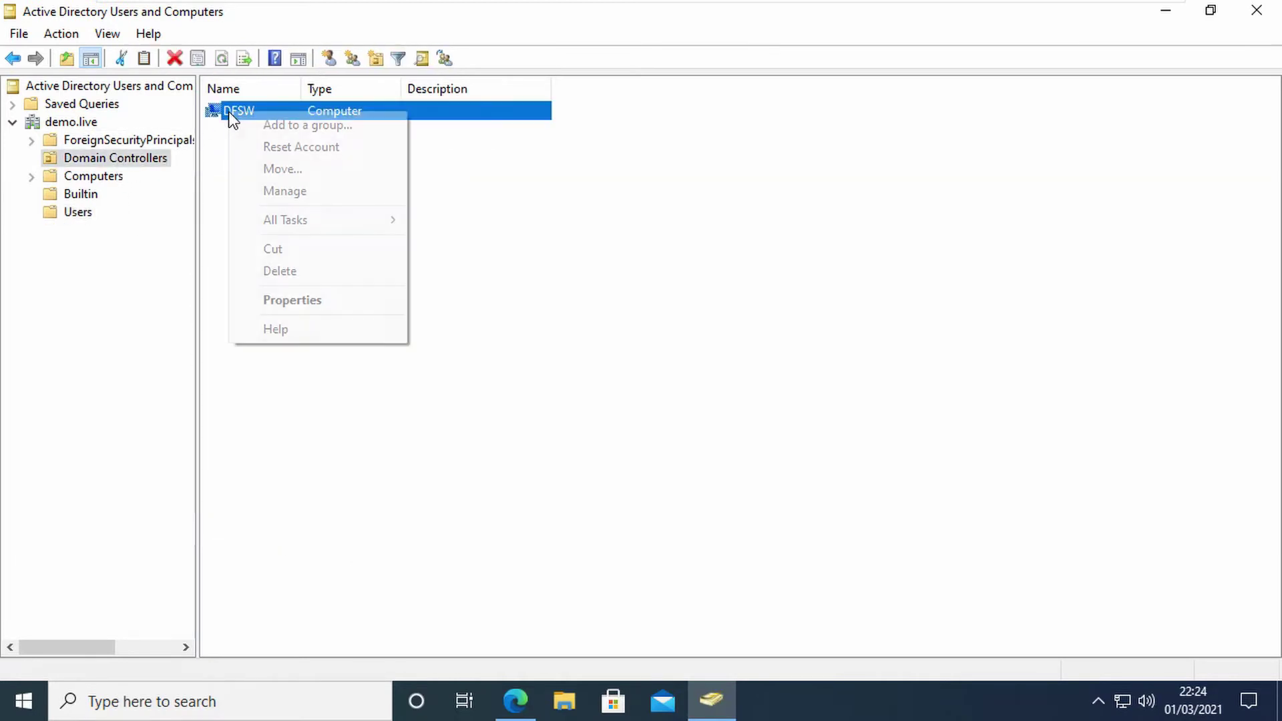
pyautogui.click(279, 301)
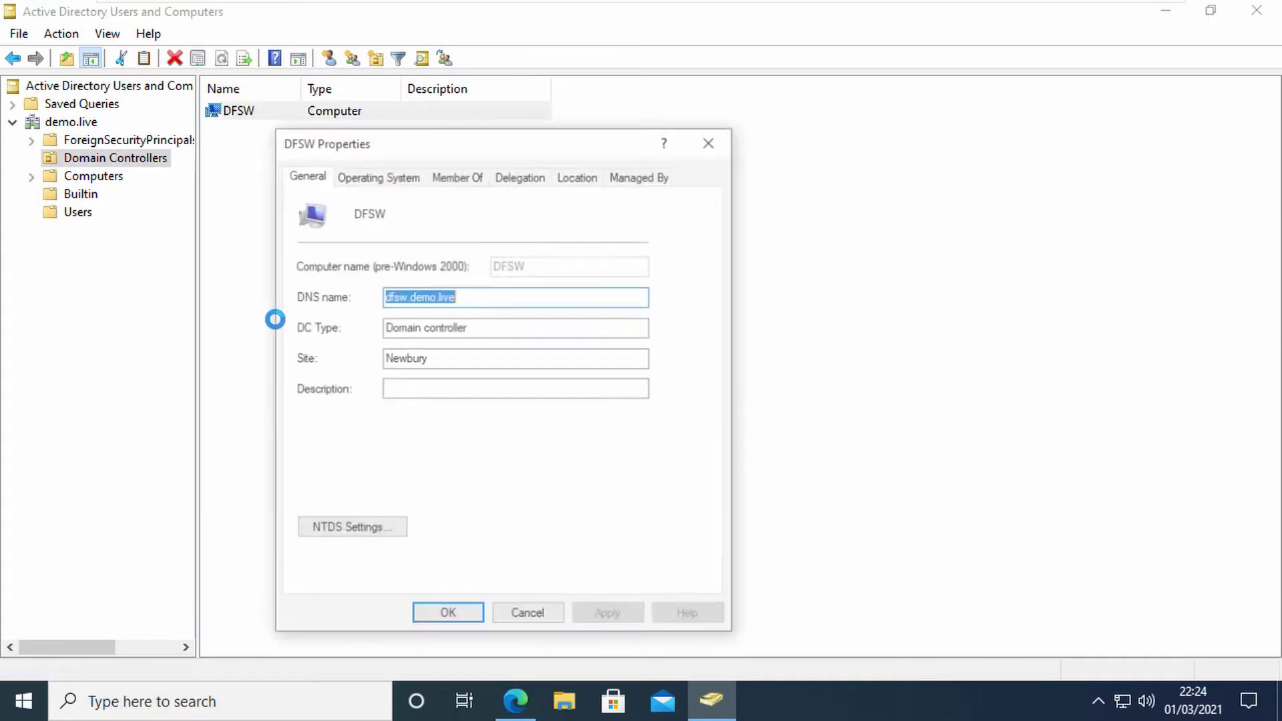
pyautogui.click(391, 175)
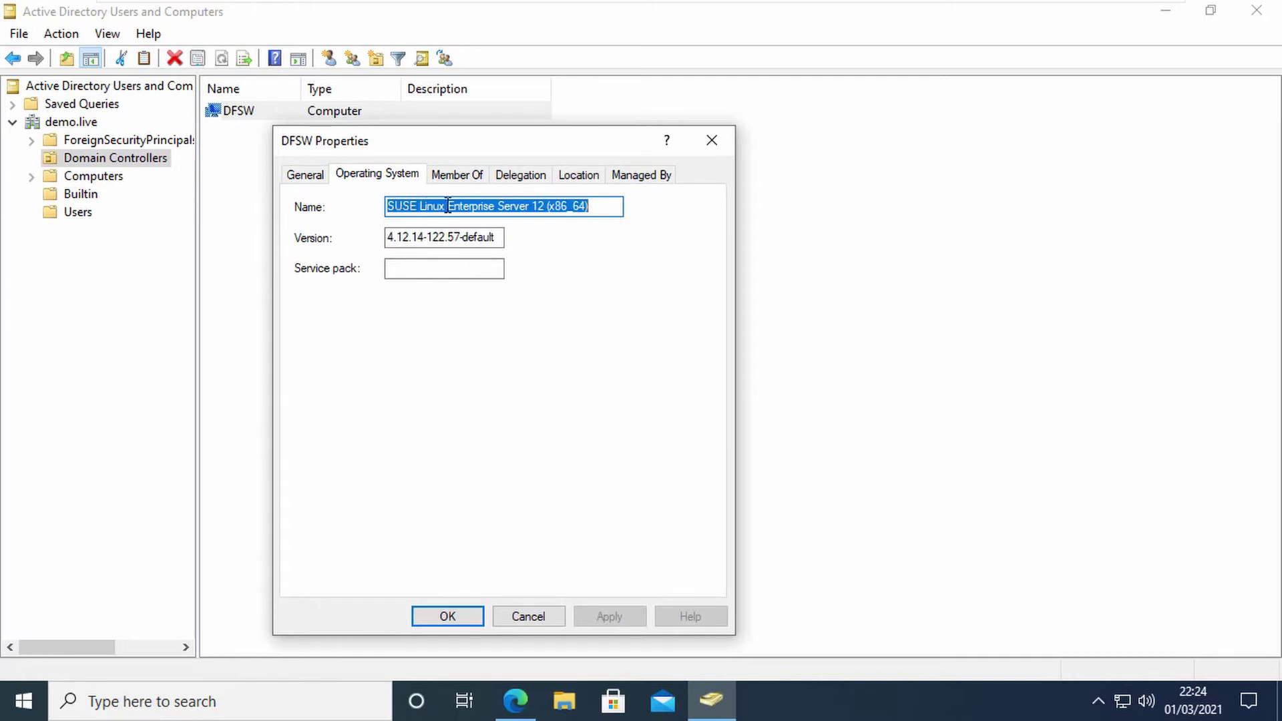
pyautogui.click(531, 207)
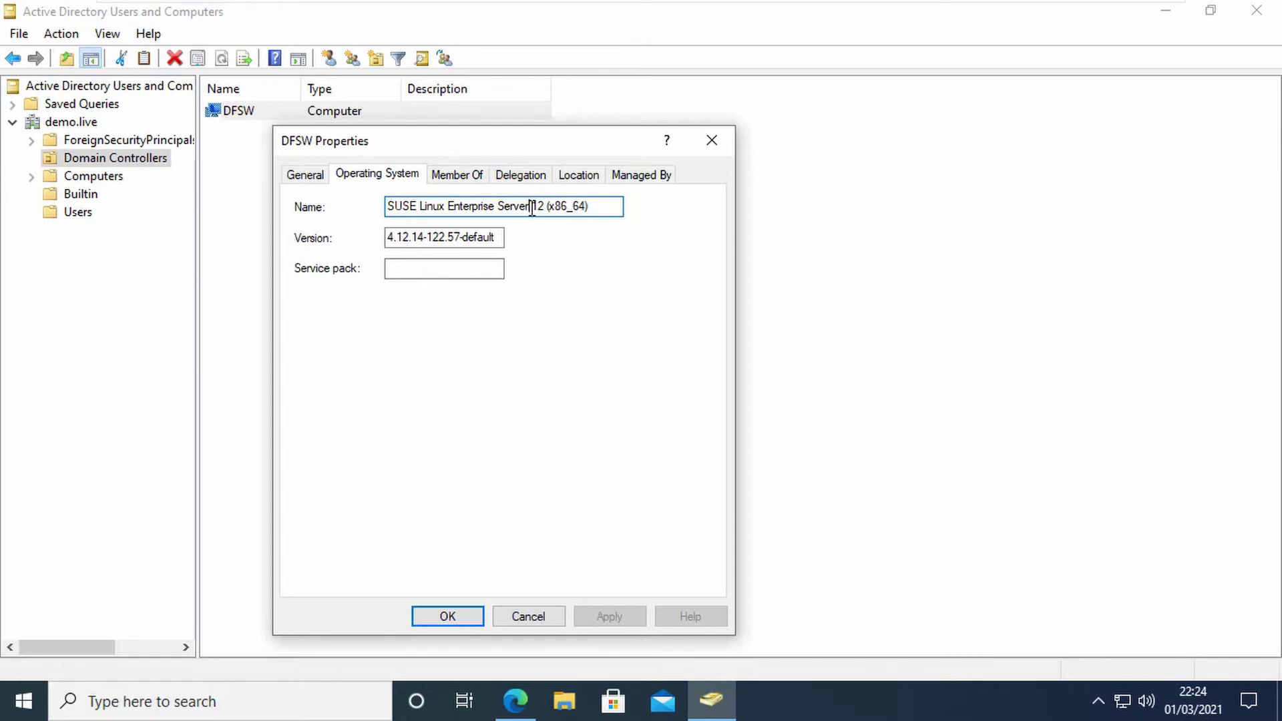
pyautogui.click(535, 618)
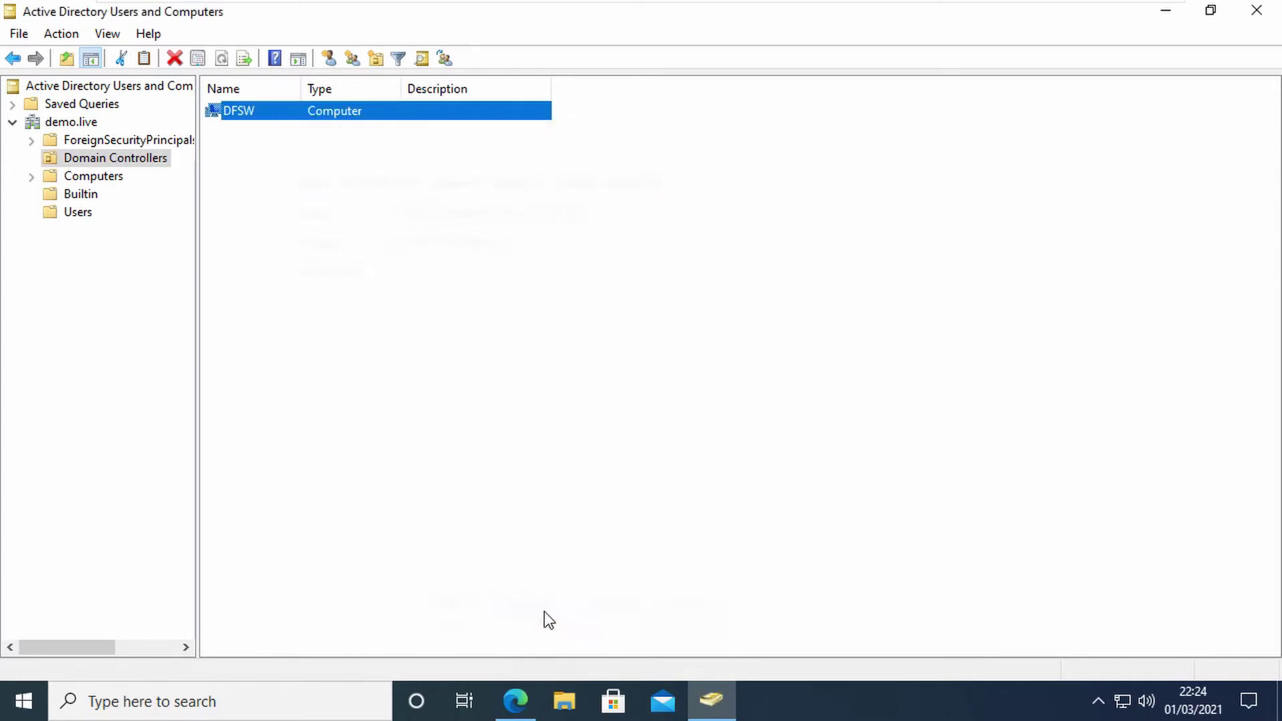
# Step: Minimise ADUC and Edge, then open AdvancedAuthClients-6.3 > Windows-components > Windows-Client
pyautogui.click(1169, 14)
pyautogui.click(1170, 12)
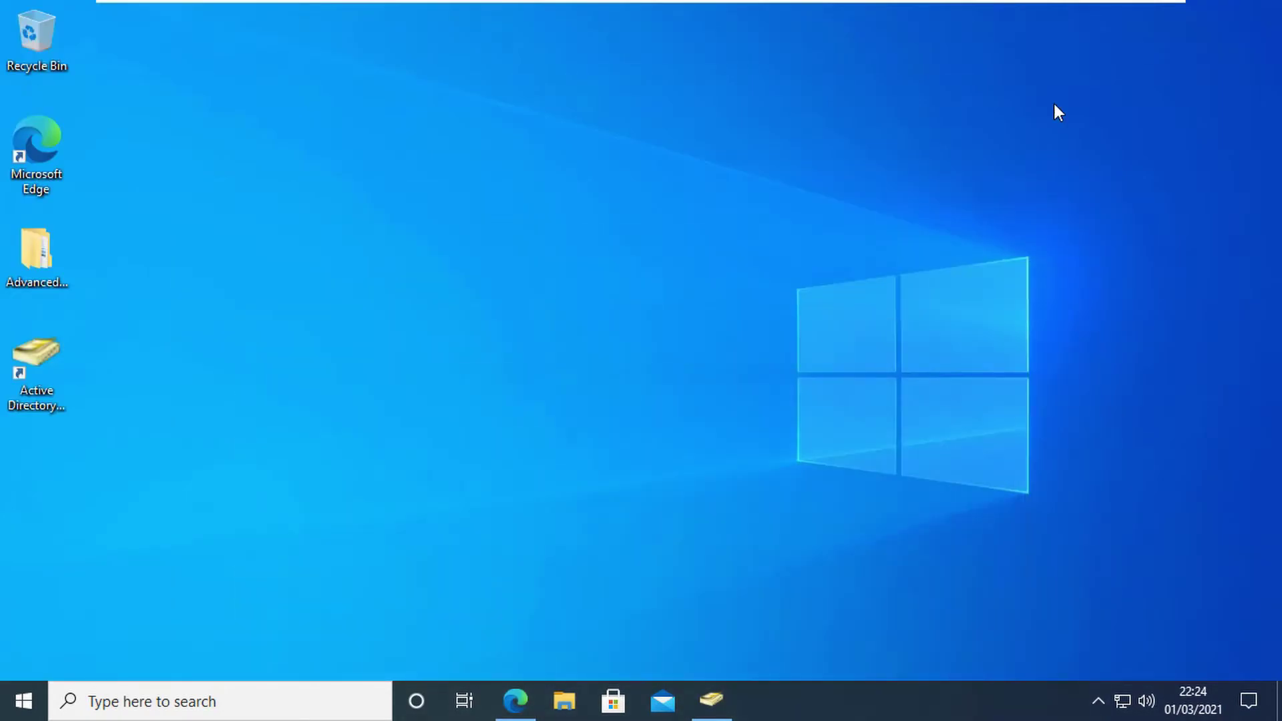
pyautogui.doubleClick(46, 244)
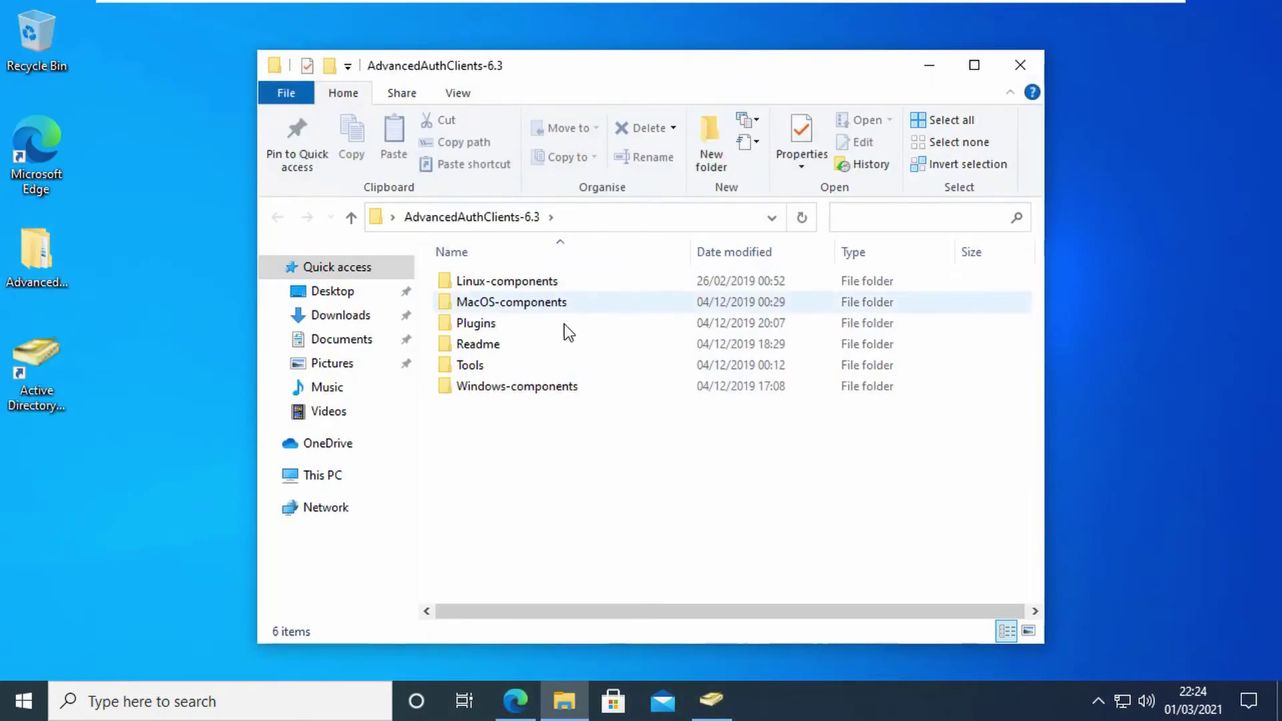
pyautogui.doubleClick(522, 380)
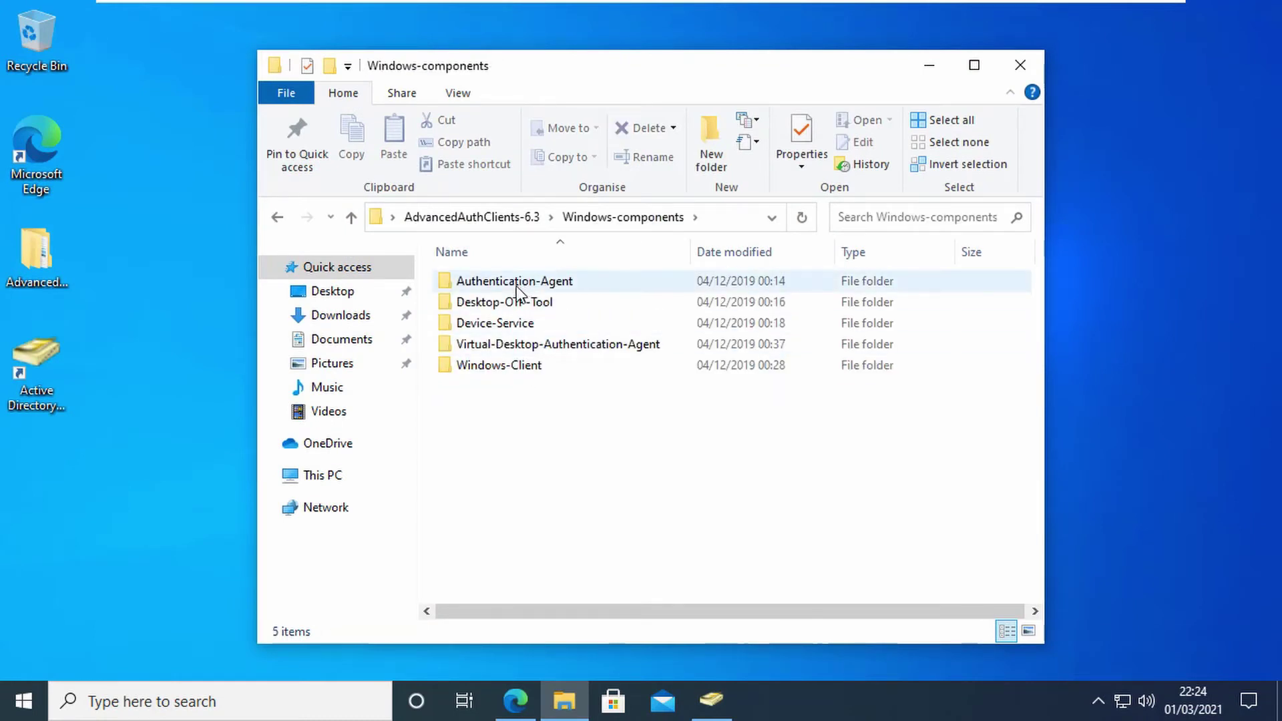
pyautogui.doubleClick(490, 367)
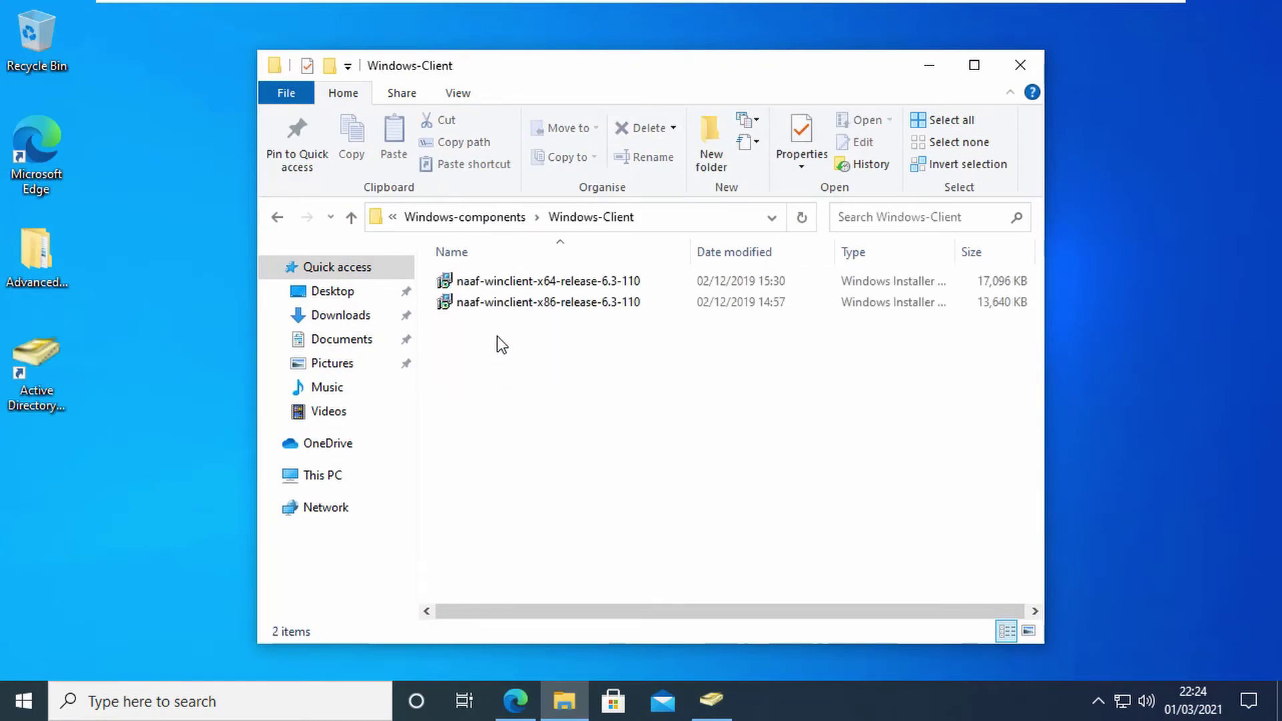
# Step: Install the x64 naaf-winclient 6.3-110 package, accepting the licence, and restart the computer
pyautogui.doubleClick(519, 287)
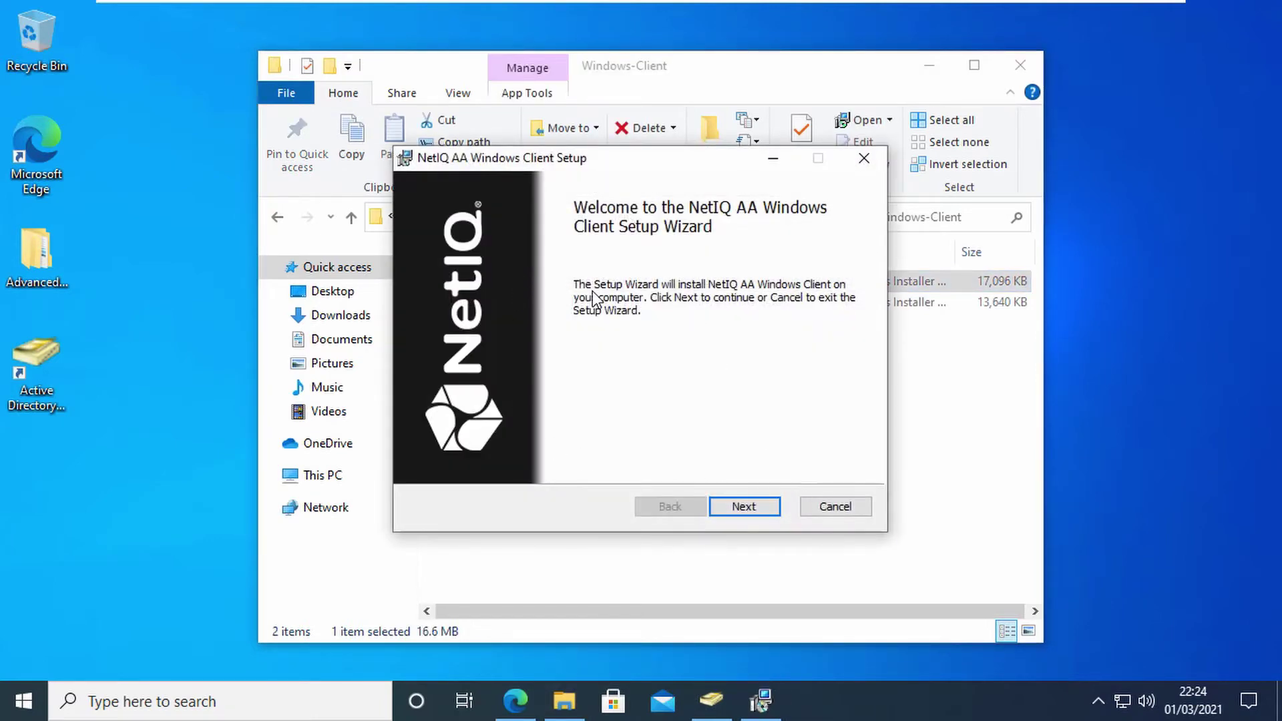
pyautogui.click(749, 508)
pyautogui.click(534, 459)
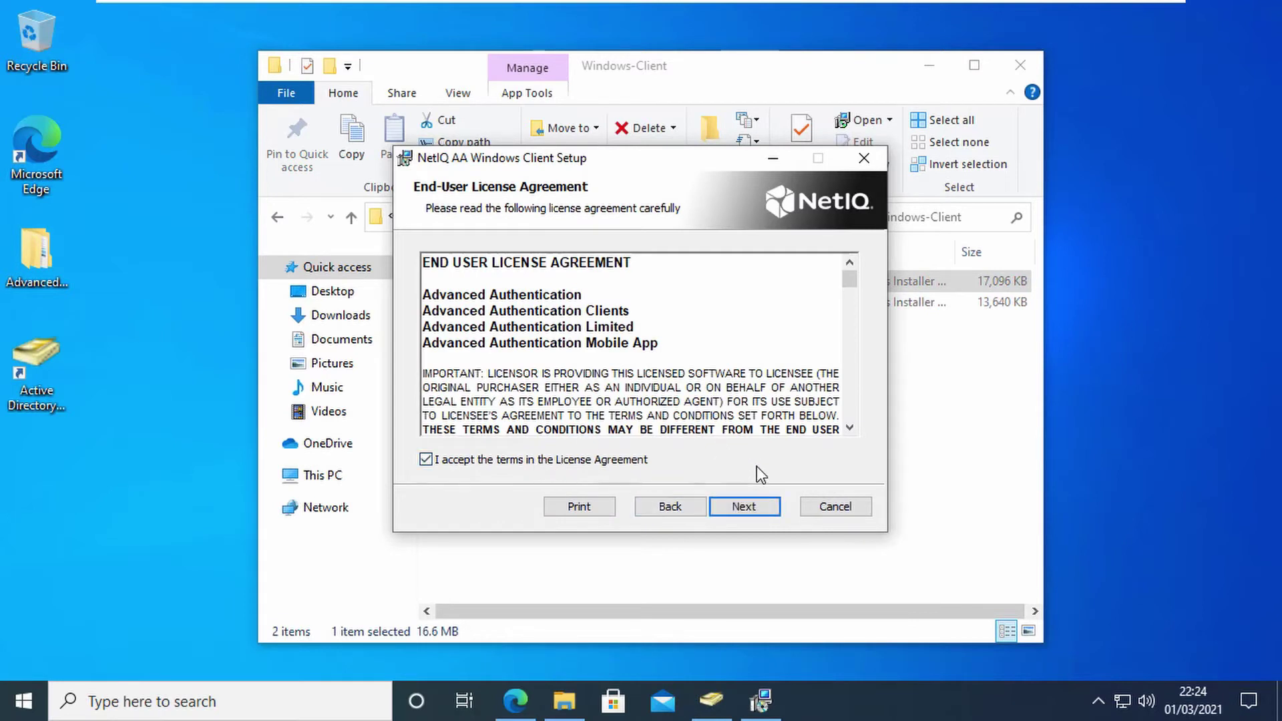
pyautogui.click(743, 505)
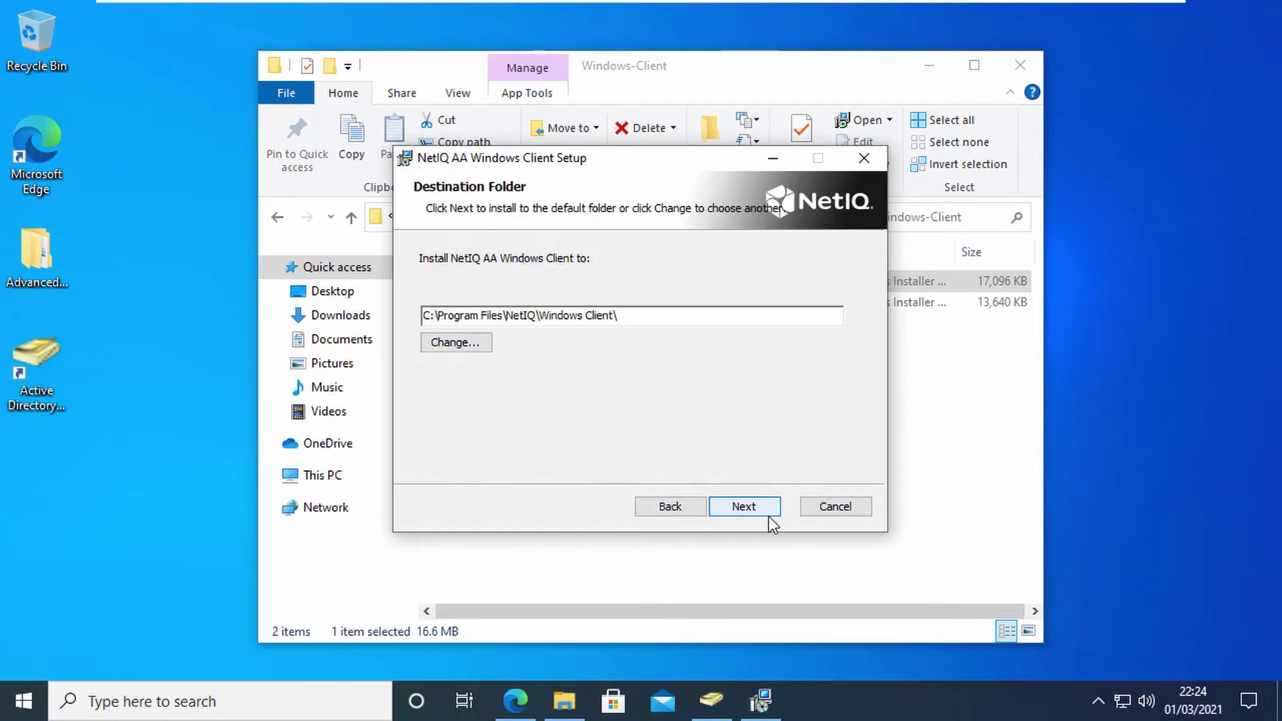
pyautogui.click(757, 512)
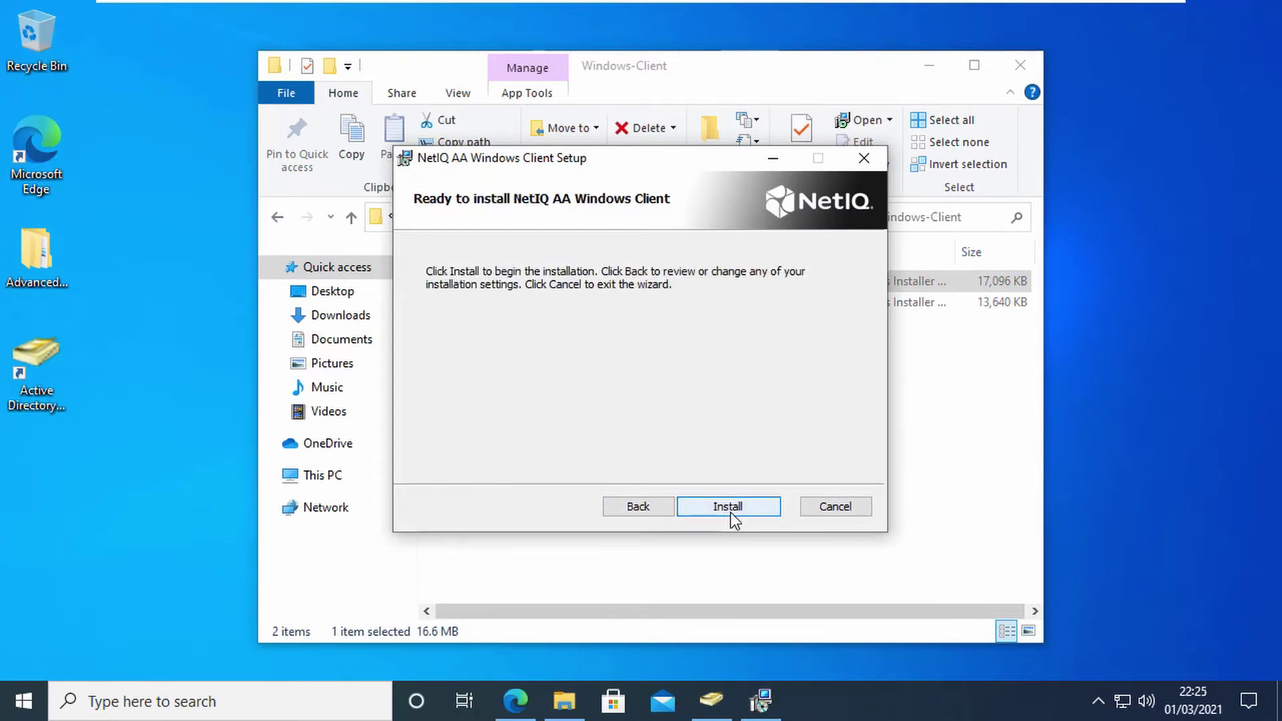
pyautogui.click(730, 511)
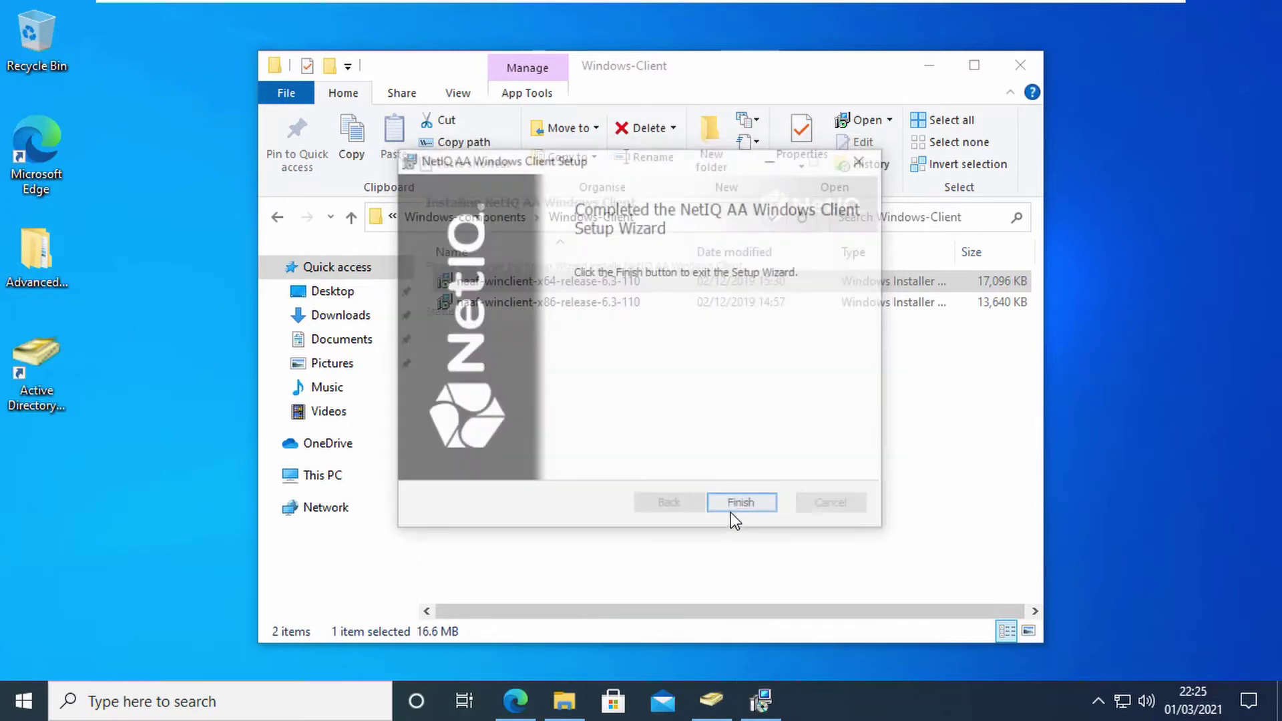
pyautogui.click(732, 509)
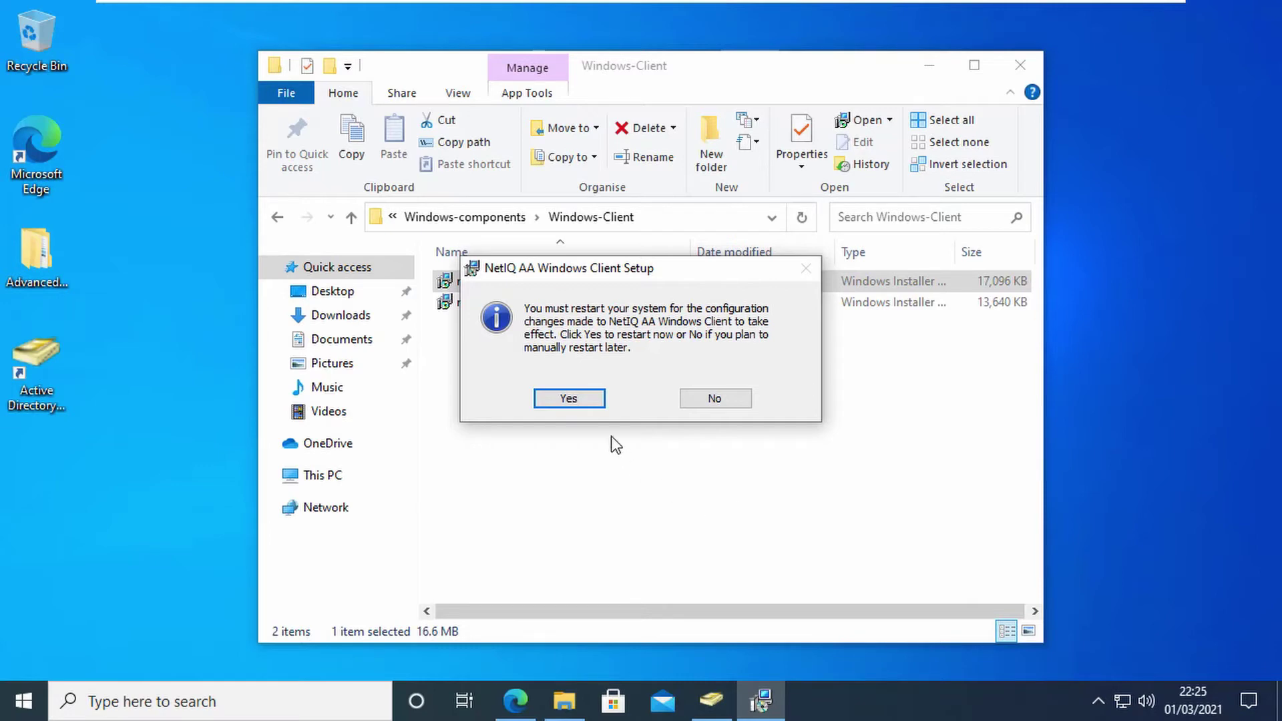
pyautogui.click(567, 399)
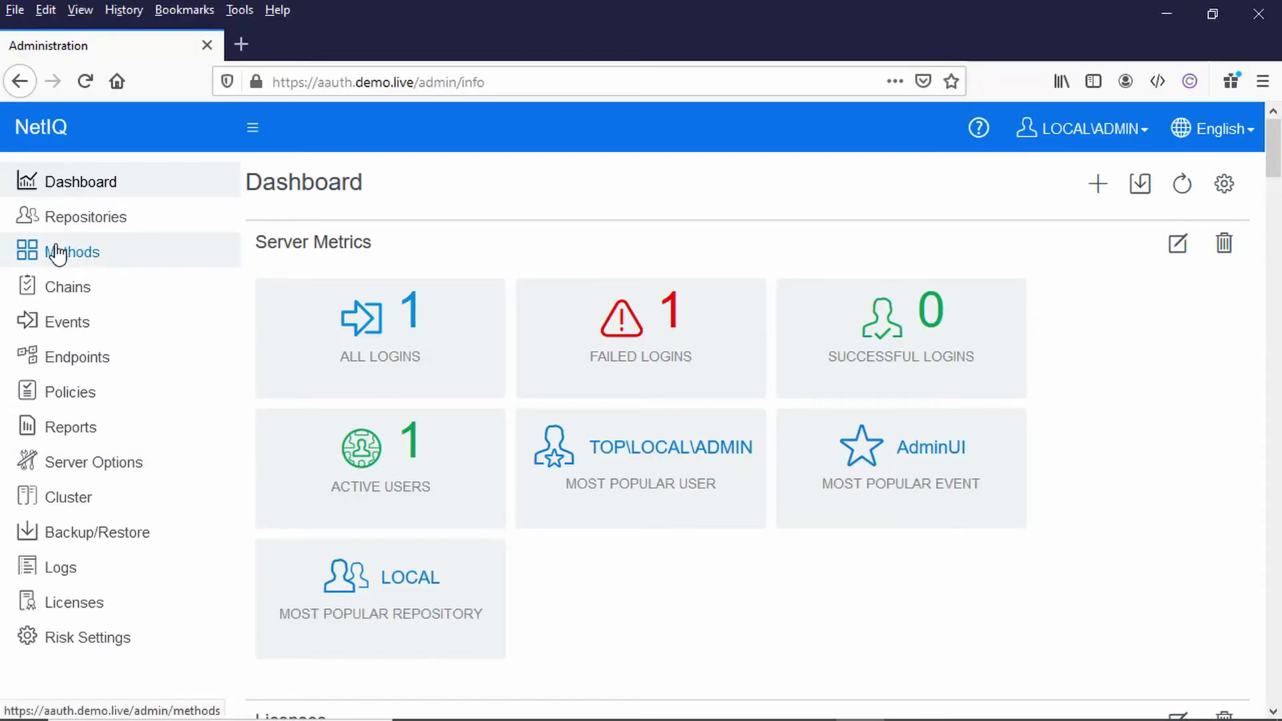
# Step: Start a new authentication chain named SMSChain
pyautogui.click(58, 252)
pyautogui.scroll(-3, 879, 438)
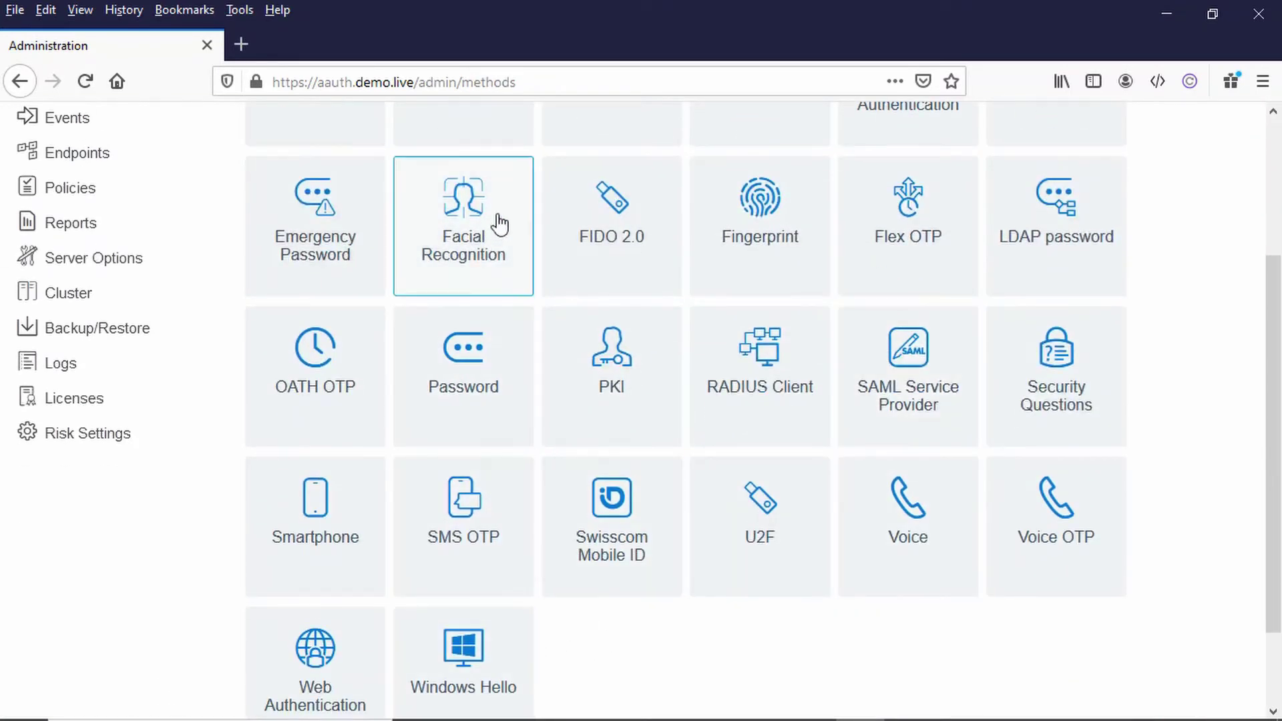
pyautogui.click(126, 186)
pyautogui.scroll(3, 140, 197)
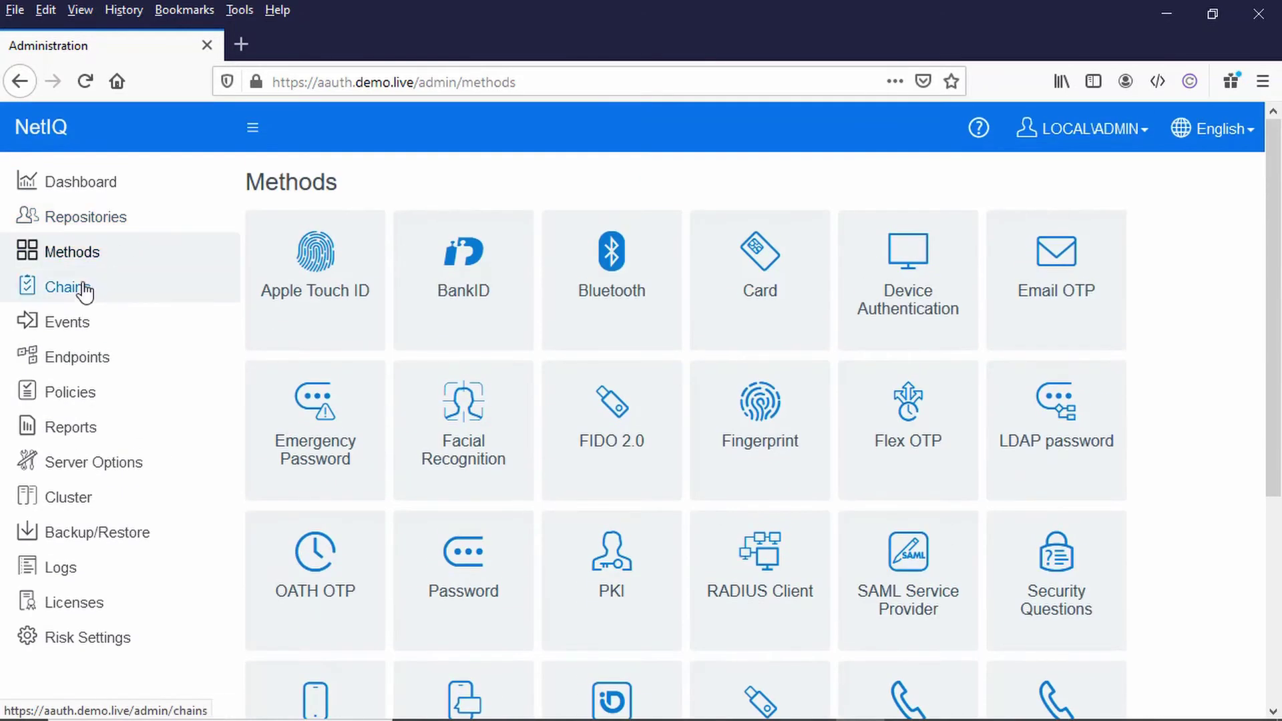
pyautogui.click(69, 289)
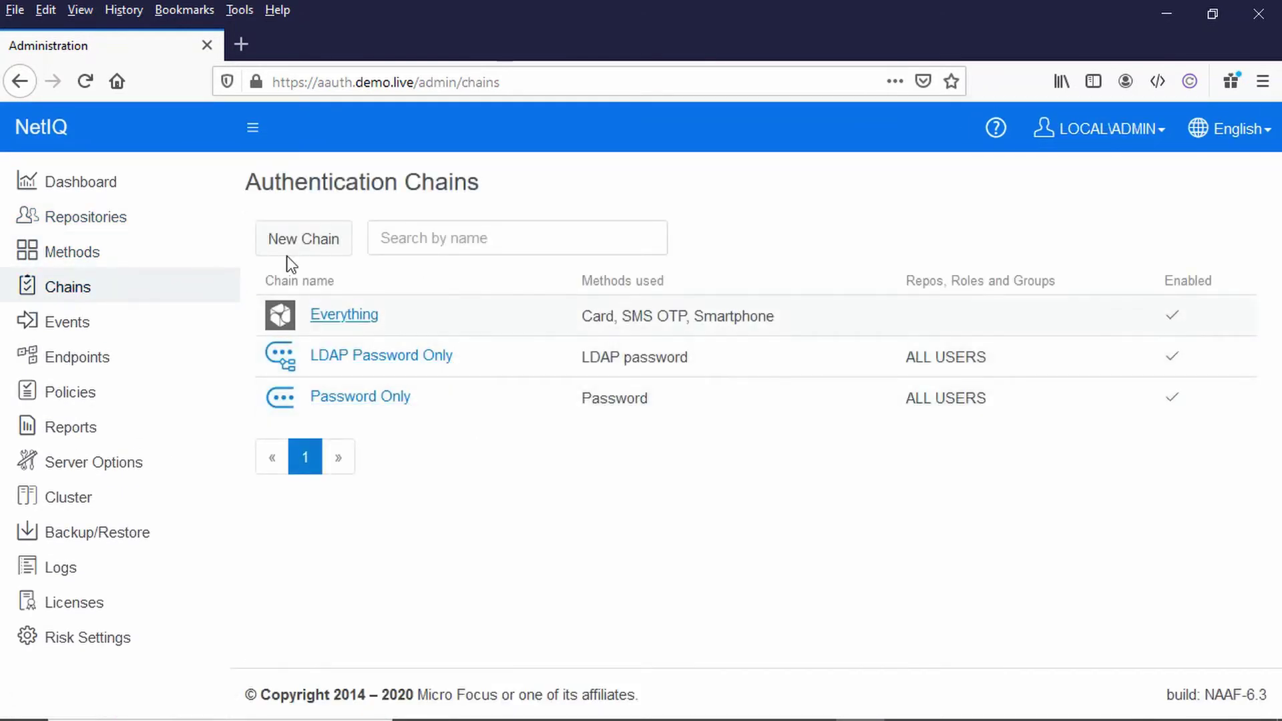
pyautogui.click(294, 238)
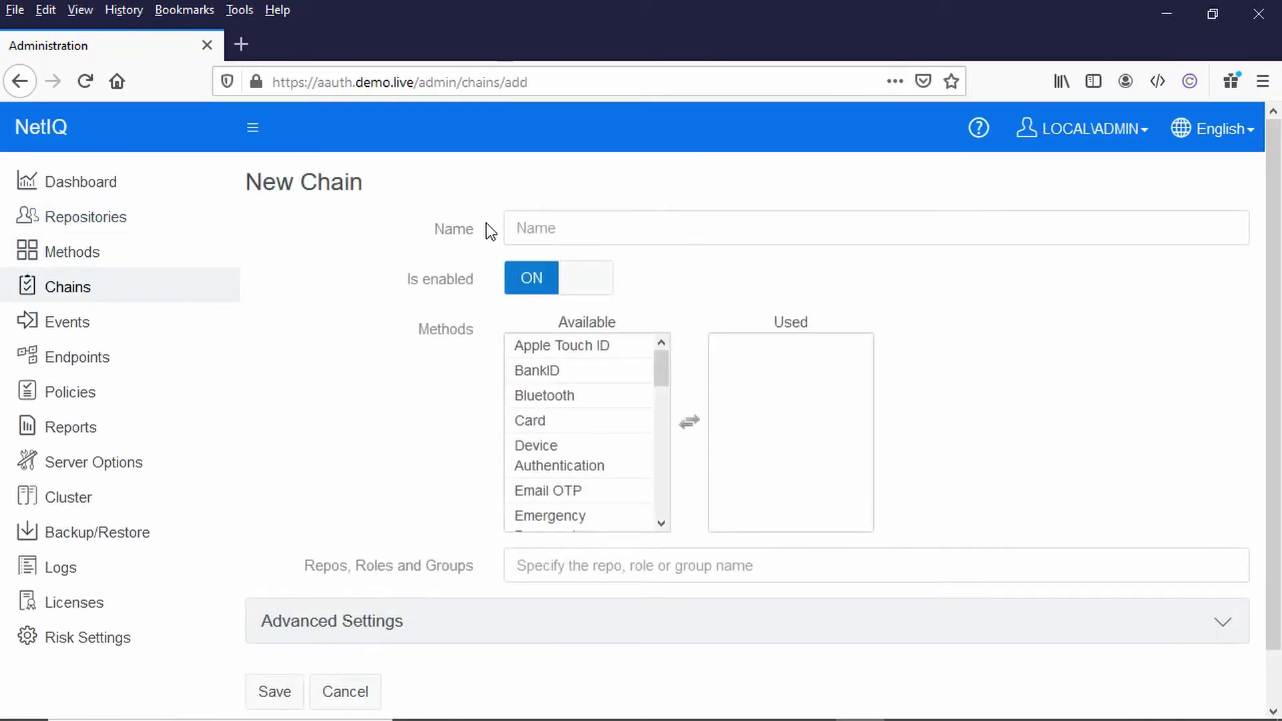
pyautogui.click(530, 212)
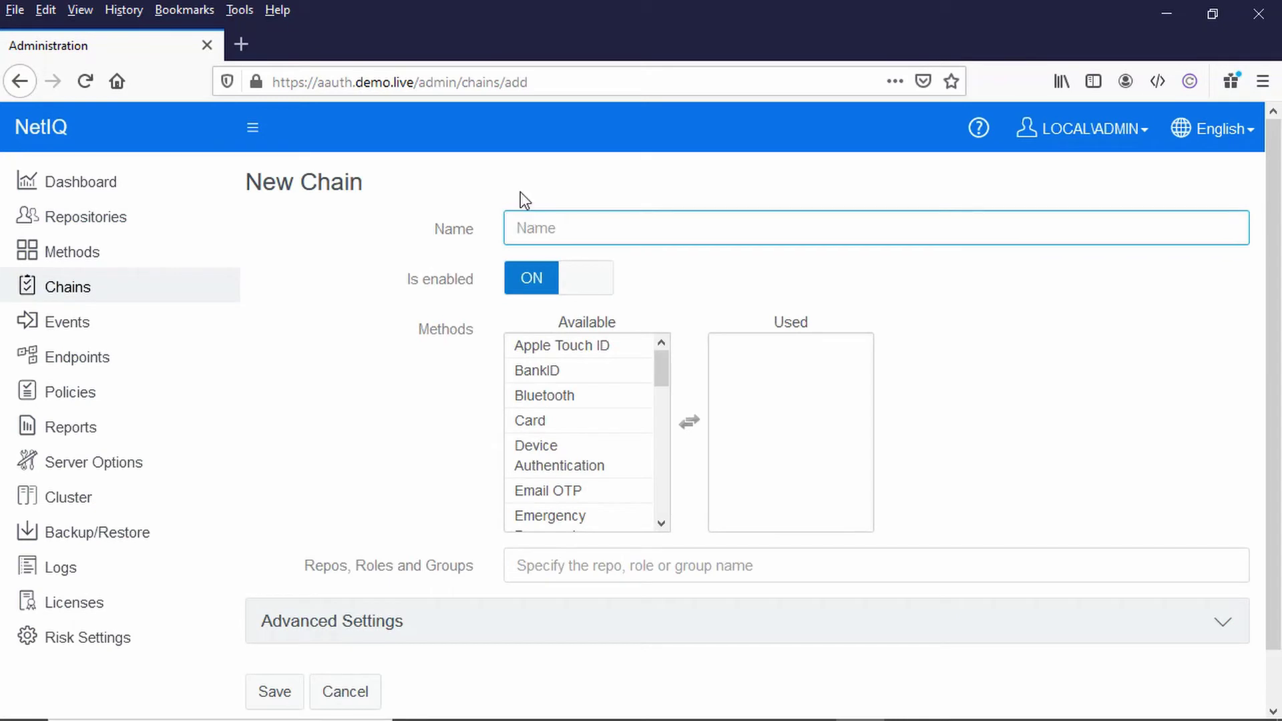
pyautogui.write('SM')
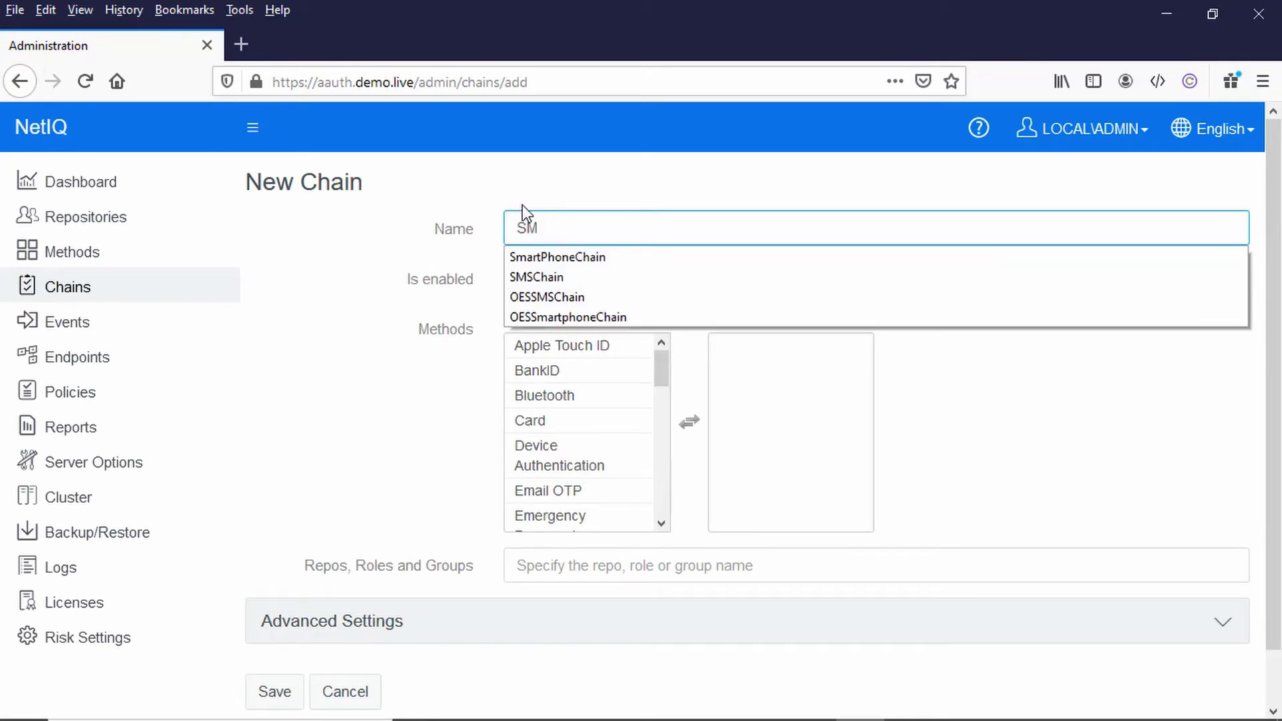
pyautogui.click(559, 278)
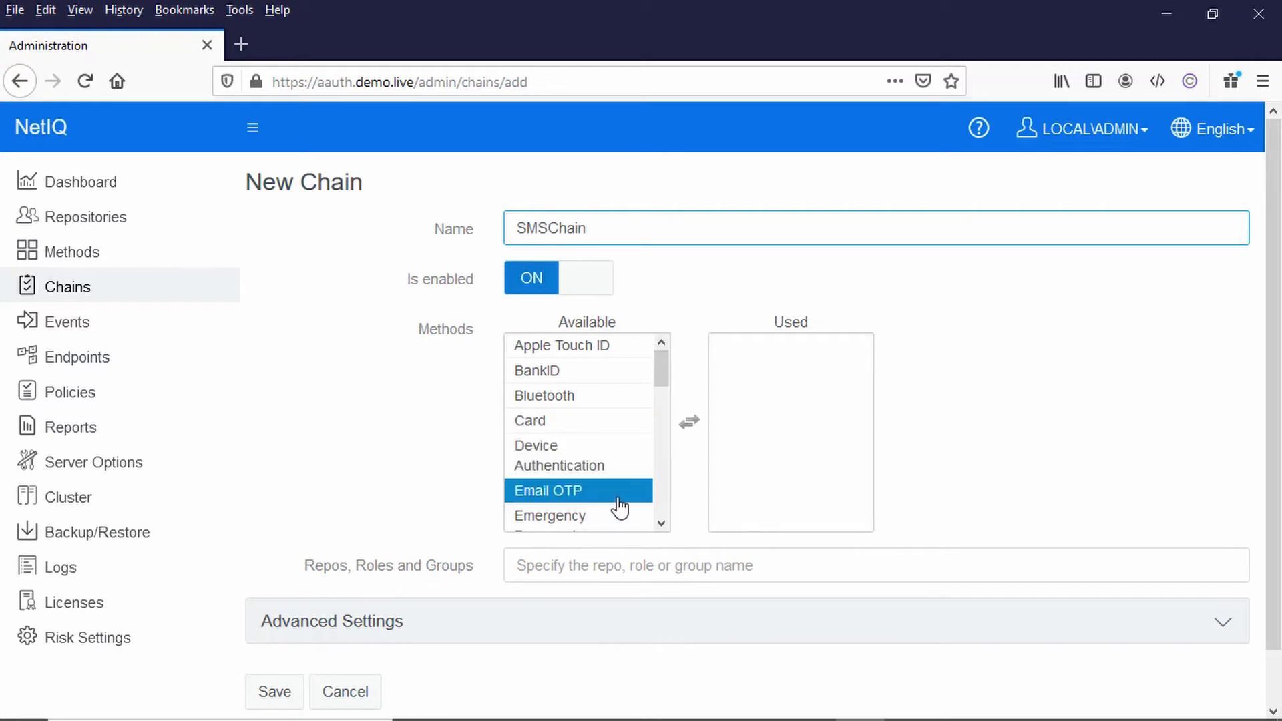
# Step: Add LDAP password and SMS OTP to SMSChain's used methods
pyautogui.scroll(-2, 622, 505)
pyautogui.scroll(-2, 620, 507)
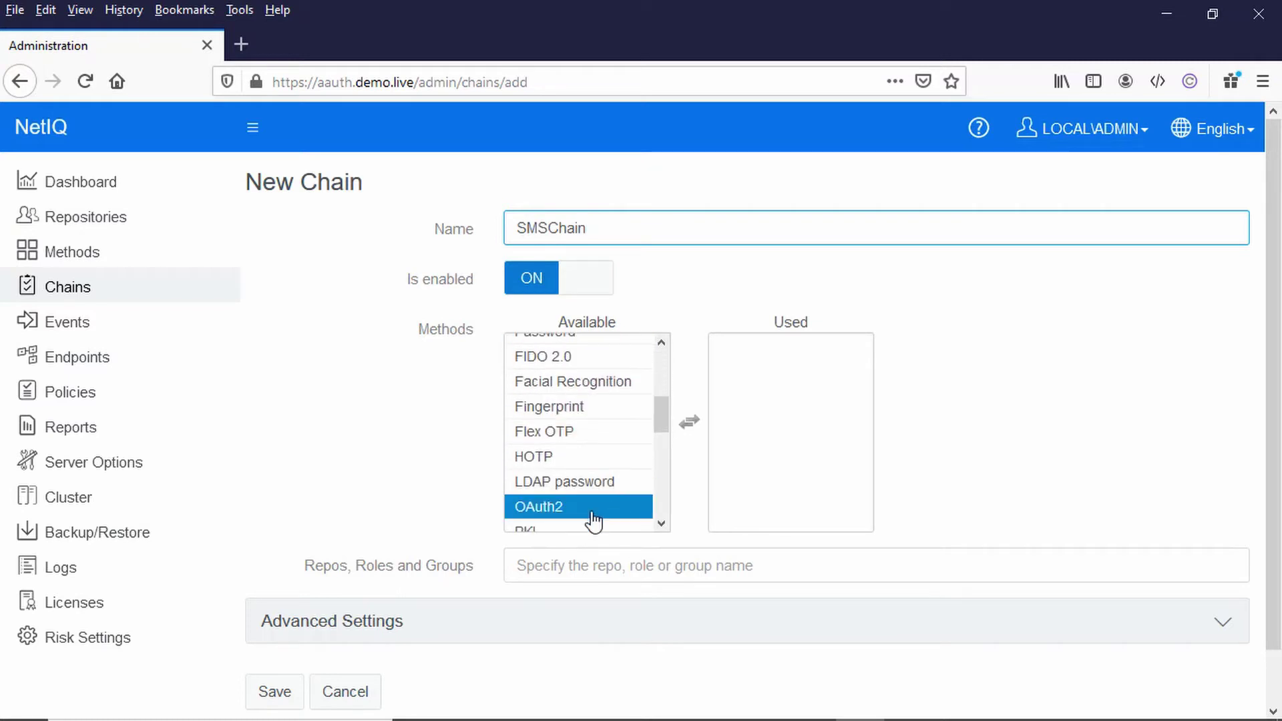
pyautogui.click(593, 489)
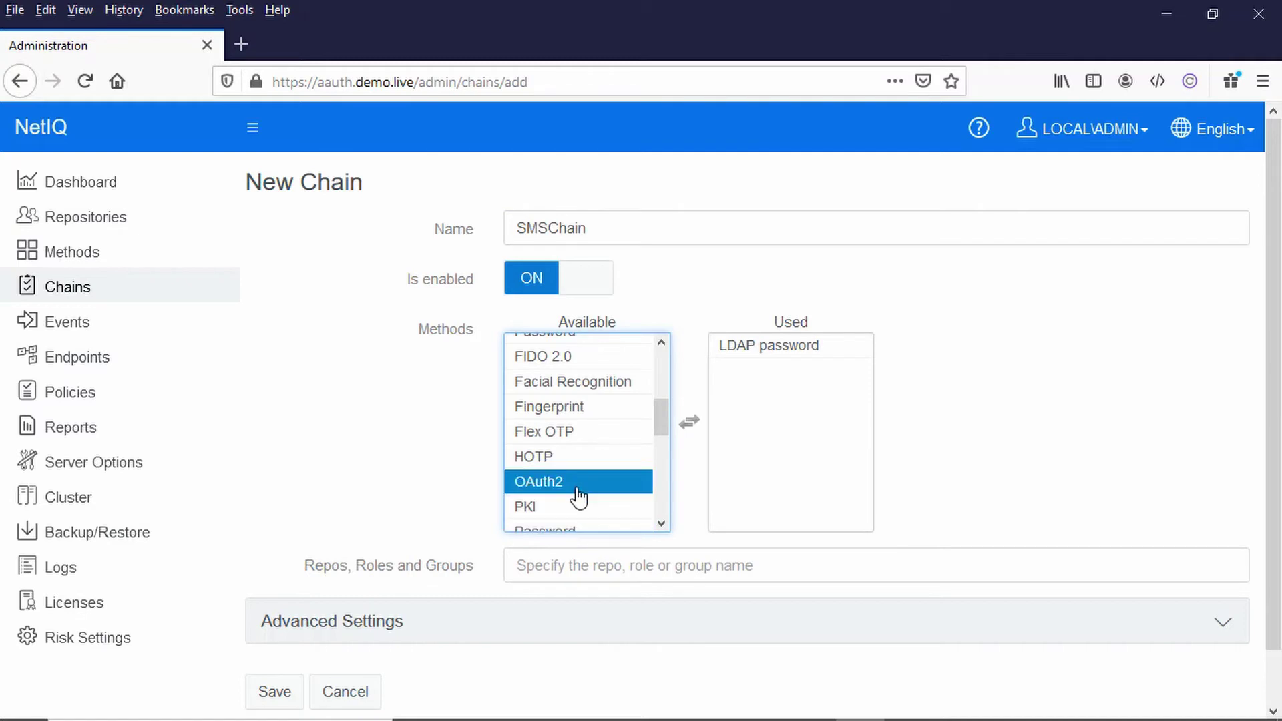
pyautogui.scroll(-3, 580, 515)
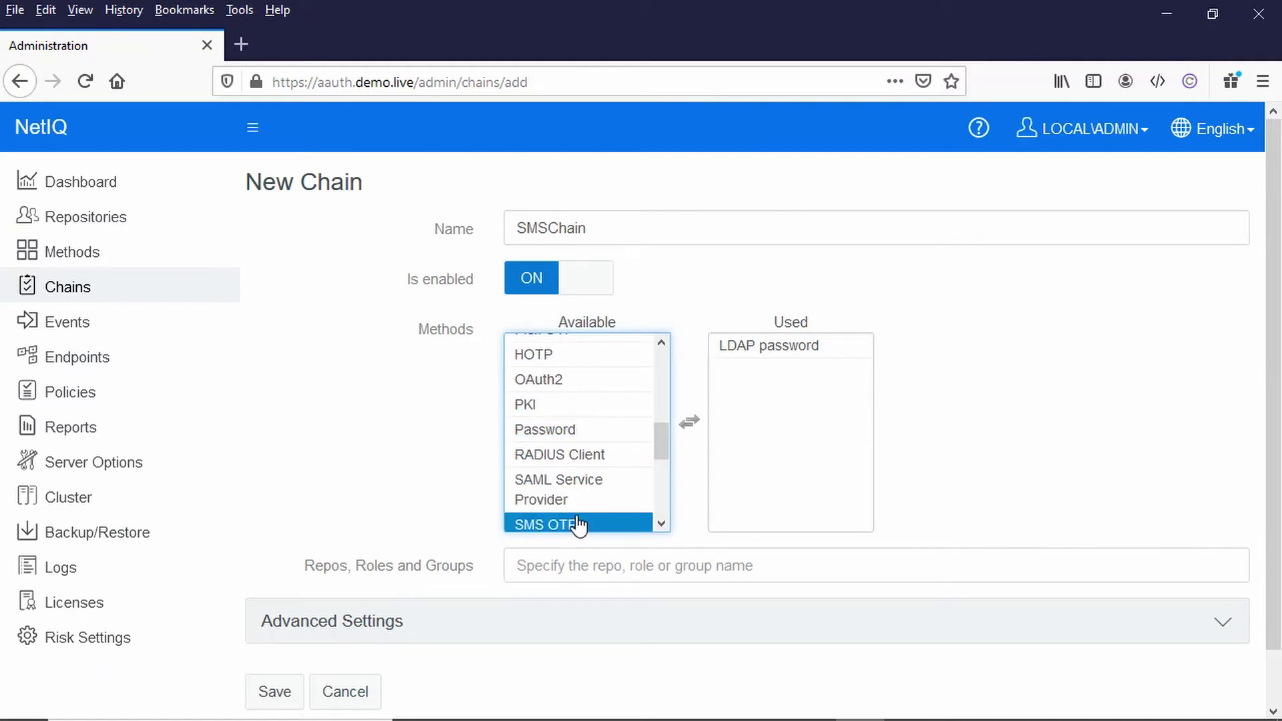
pyautogui.click(579, 526)
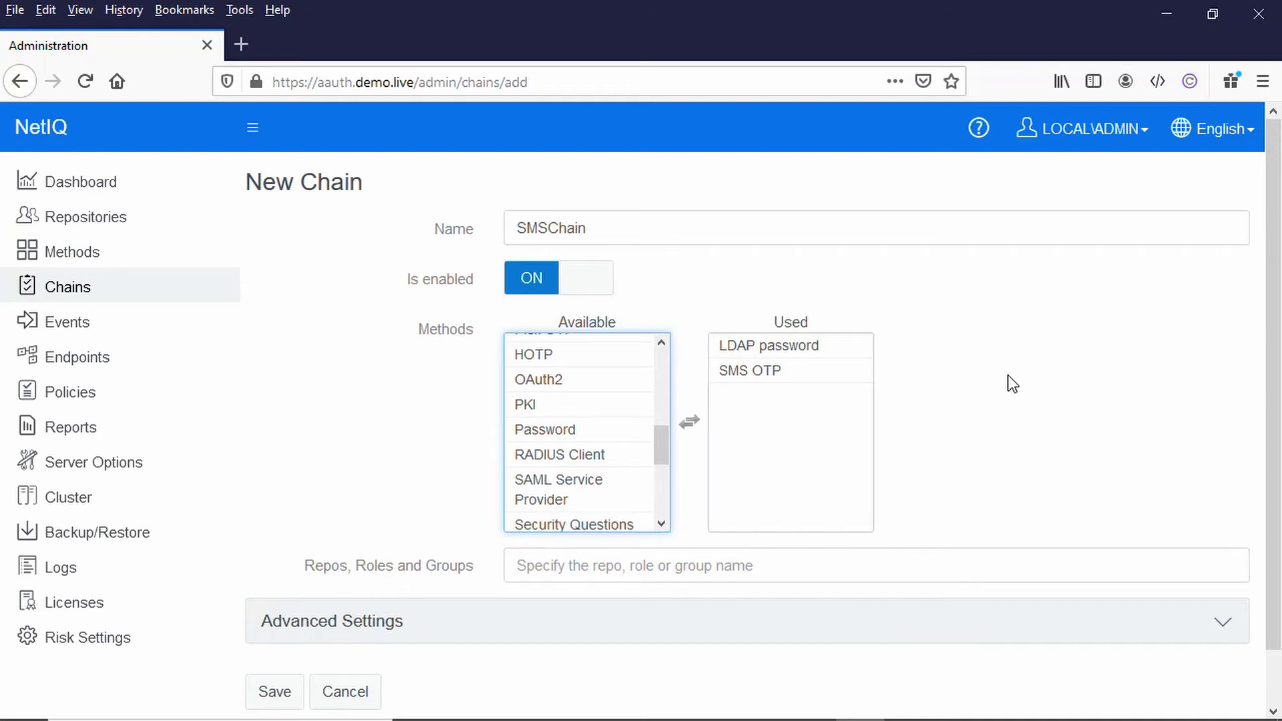
# Step: Assign SMSChain to the DEMO\AASMS group and save it
pyautogui.click(571, 567)
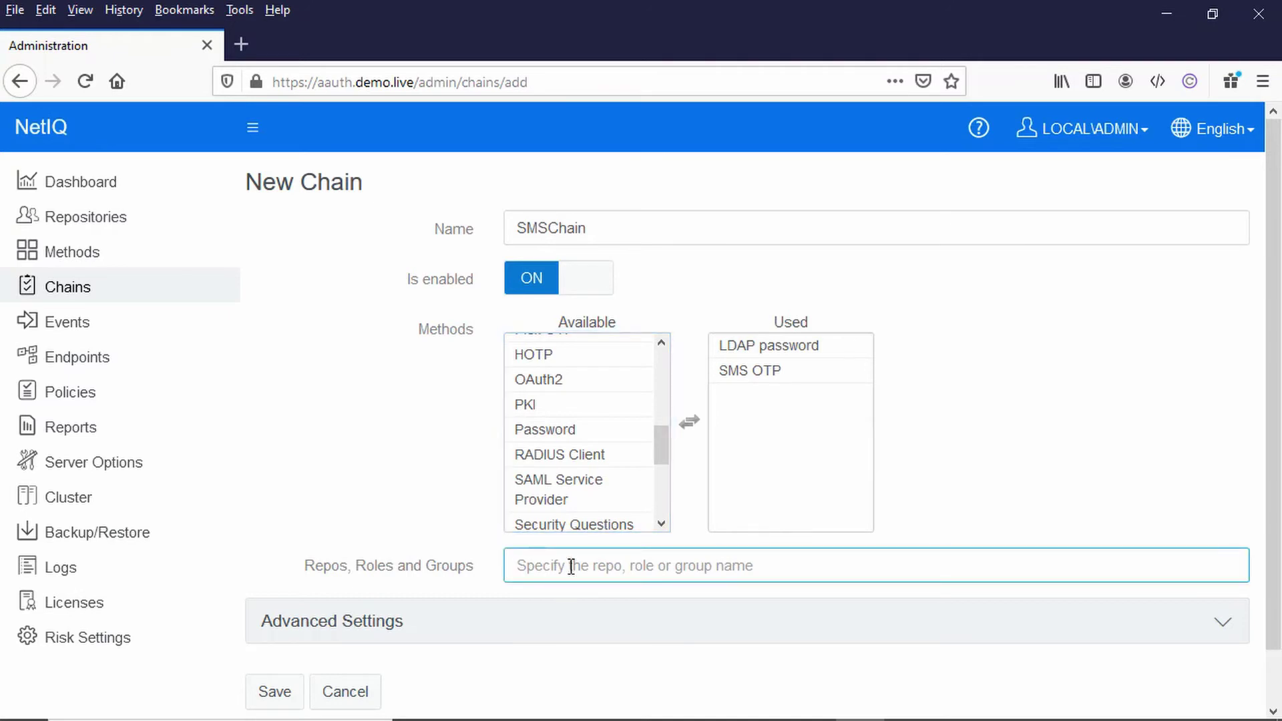
pyautogui.write('aa')
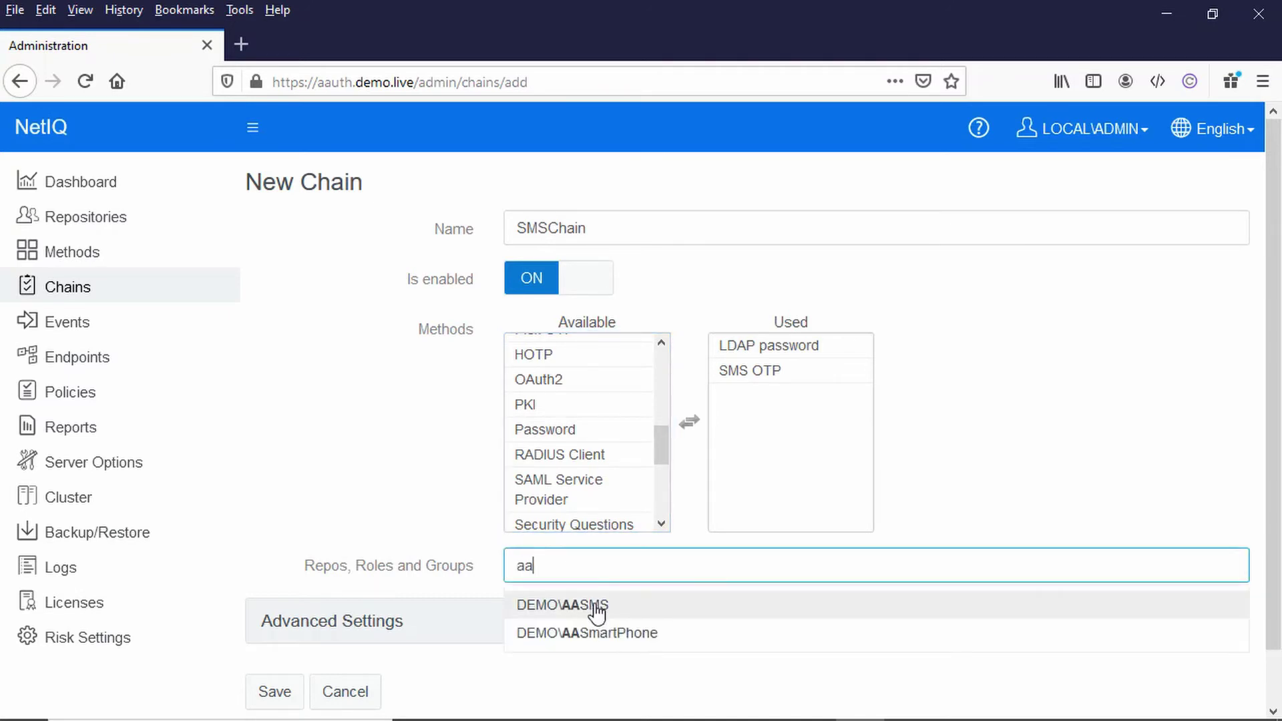
pyautogui.click(598, 608)
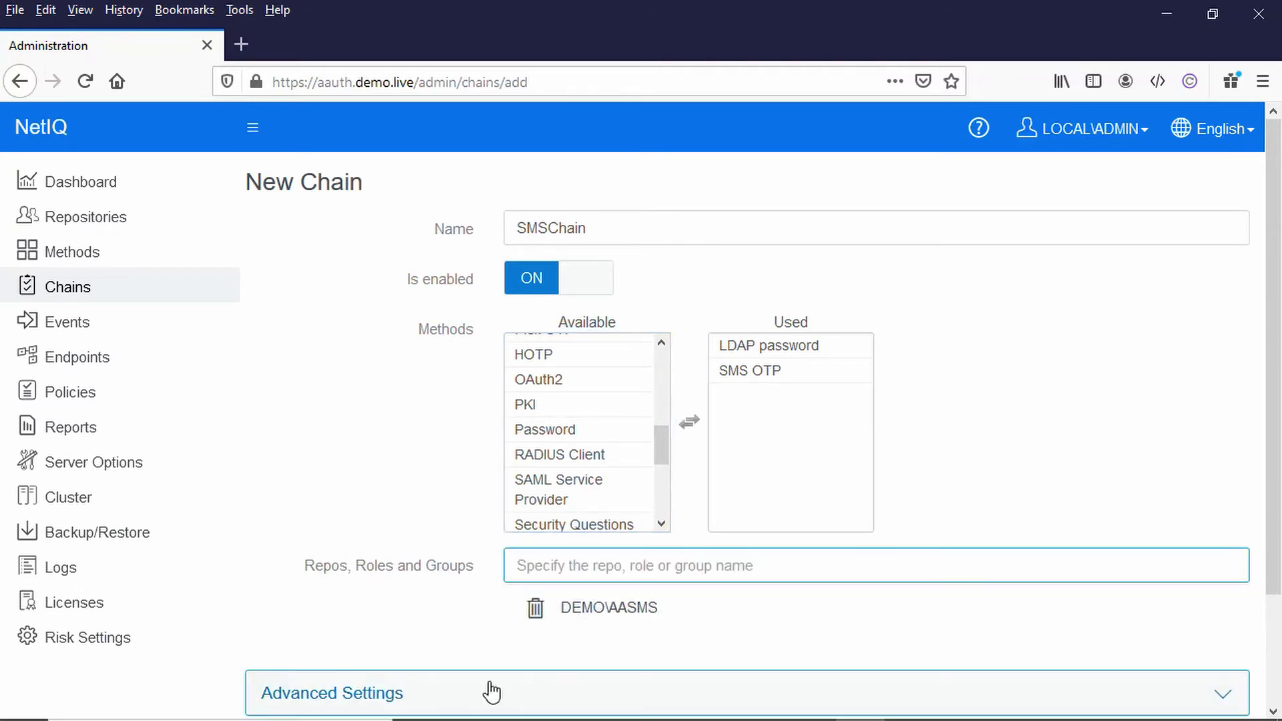
pyautogui.scroll(-3, 429, 692)
pyautogui.click(266, 638)
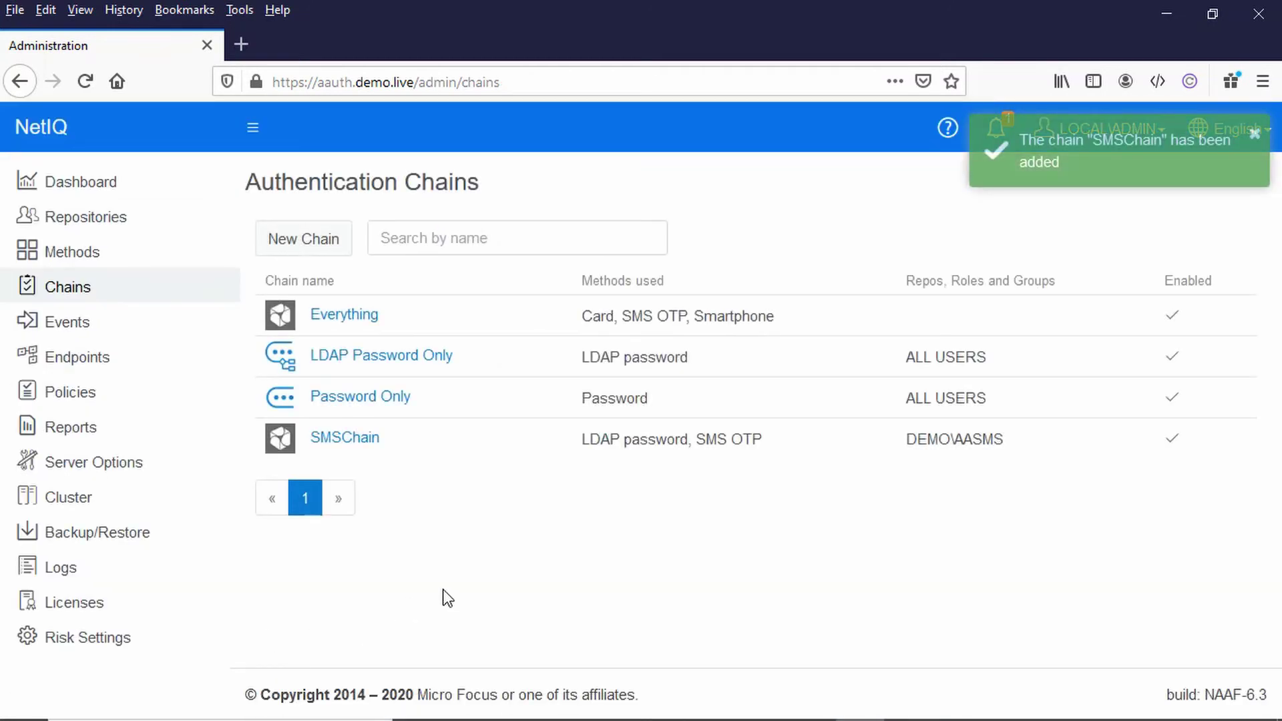
# Step: Start another new chain named SmartPhoneChain
pyautogui.click(307, 238)
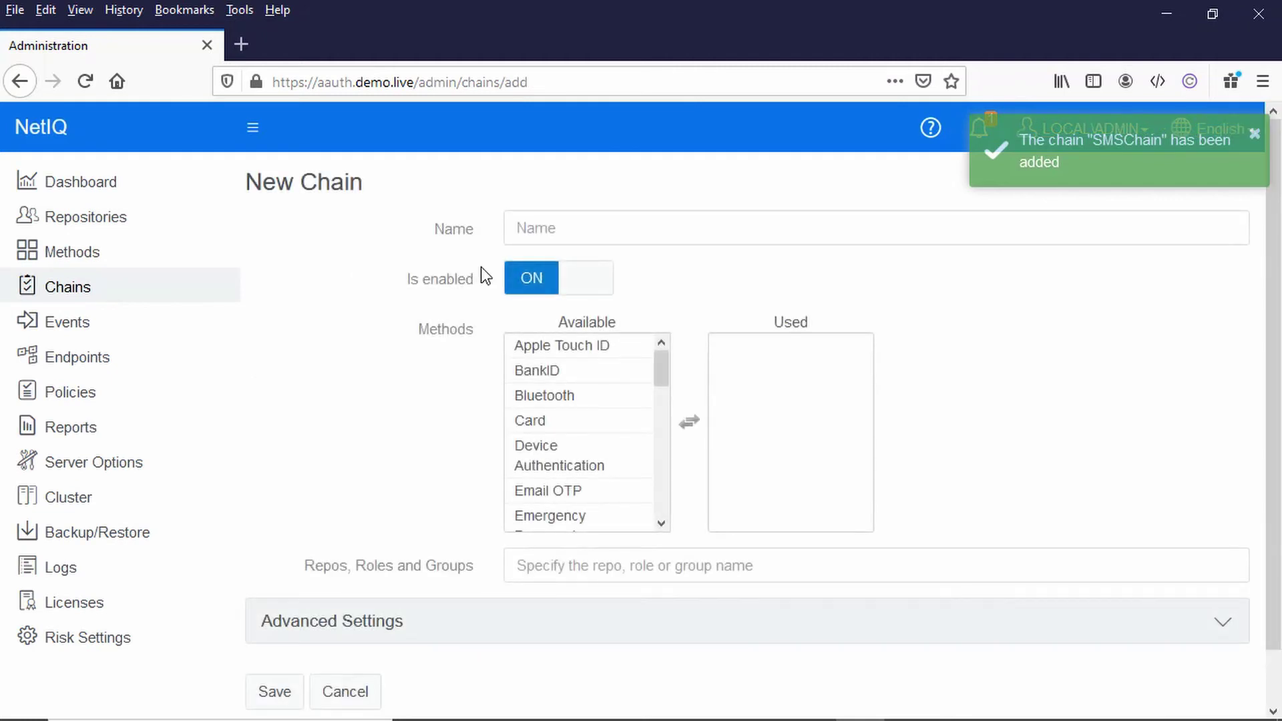
pyautogui.click(563, 225)
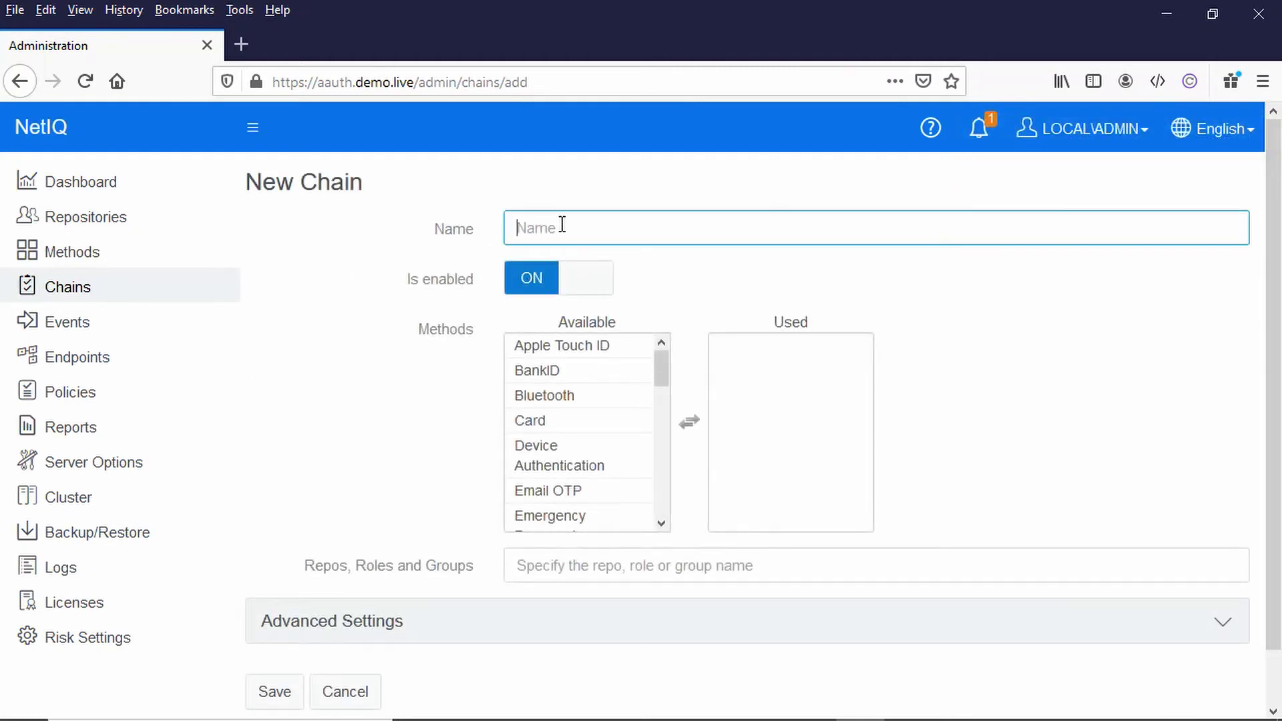
pyautogui.write('SM')
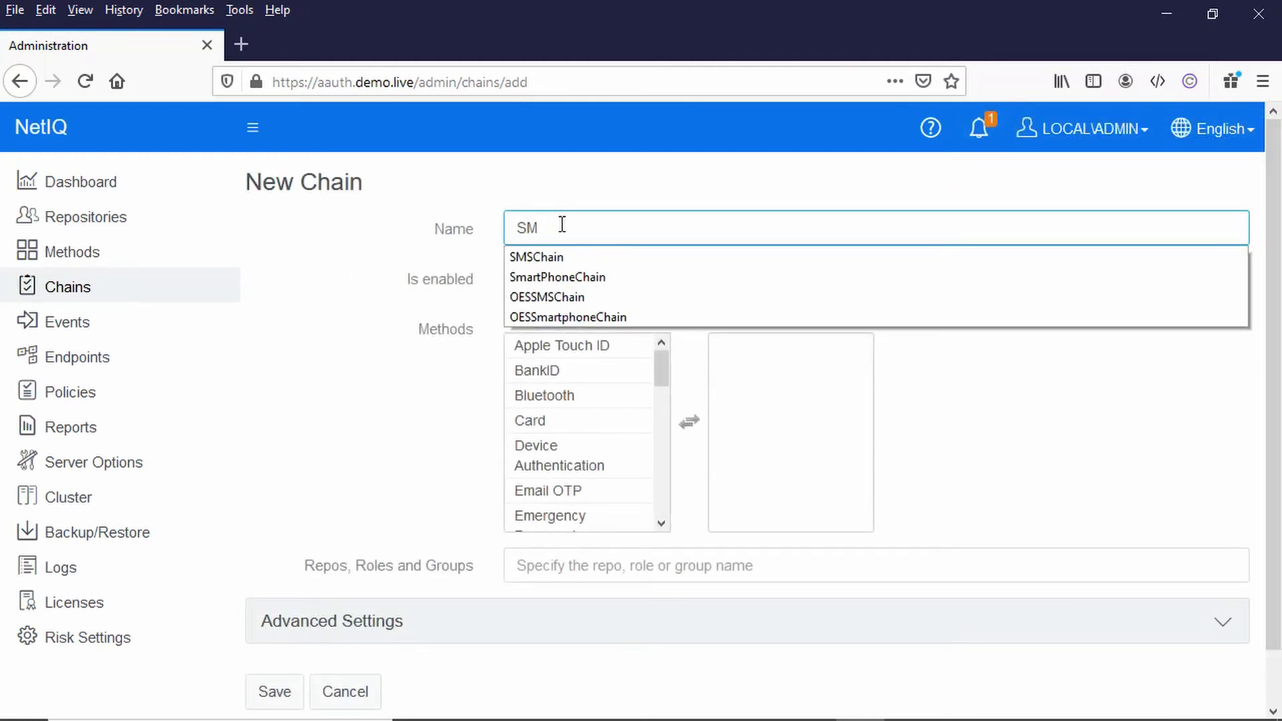
pyautogui.click(559, 278)
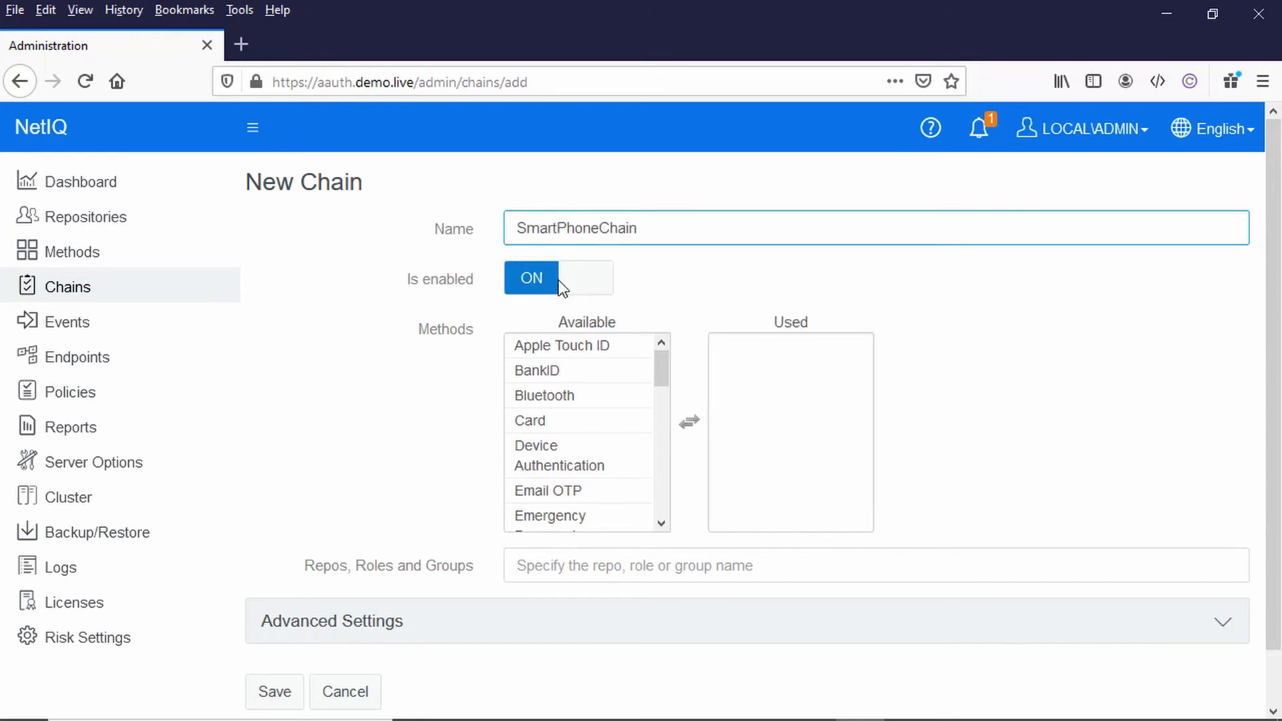
# Step: Add LDAP password and Smartphone to SmartPhoneChain's used methods
pyautogui.click(610, 427)
pyautogui.click(609, 449)
pyautogui.scroll(-3, 610, 447)
pyautogui.click(610, 438)
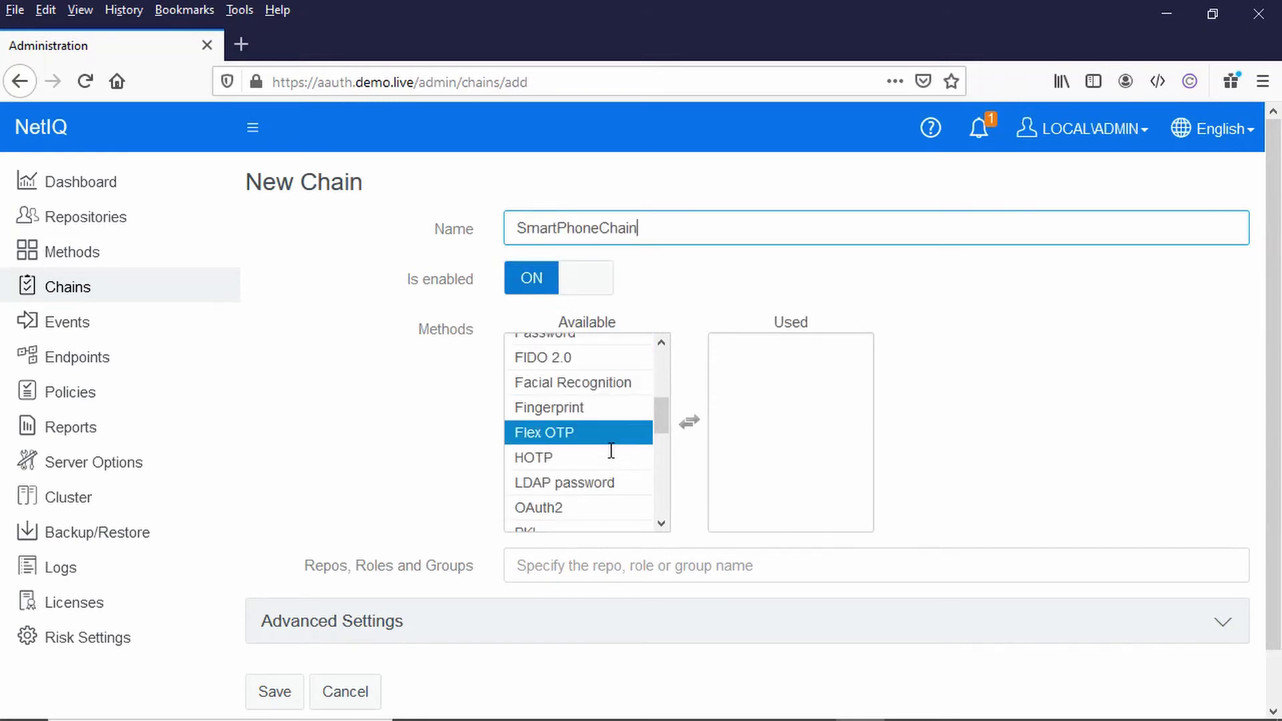
pyautogui.click(601, 461)
pyautogui.click(596, 485)
pyautogui.doubleClick(597, 497)
pyautogui.scroll(-3, 587, 515)
pyautogui.doubleClick(575, 474)
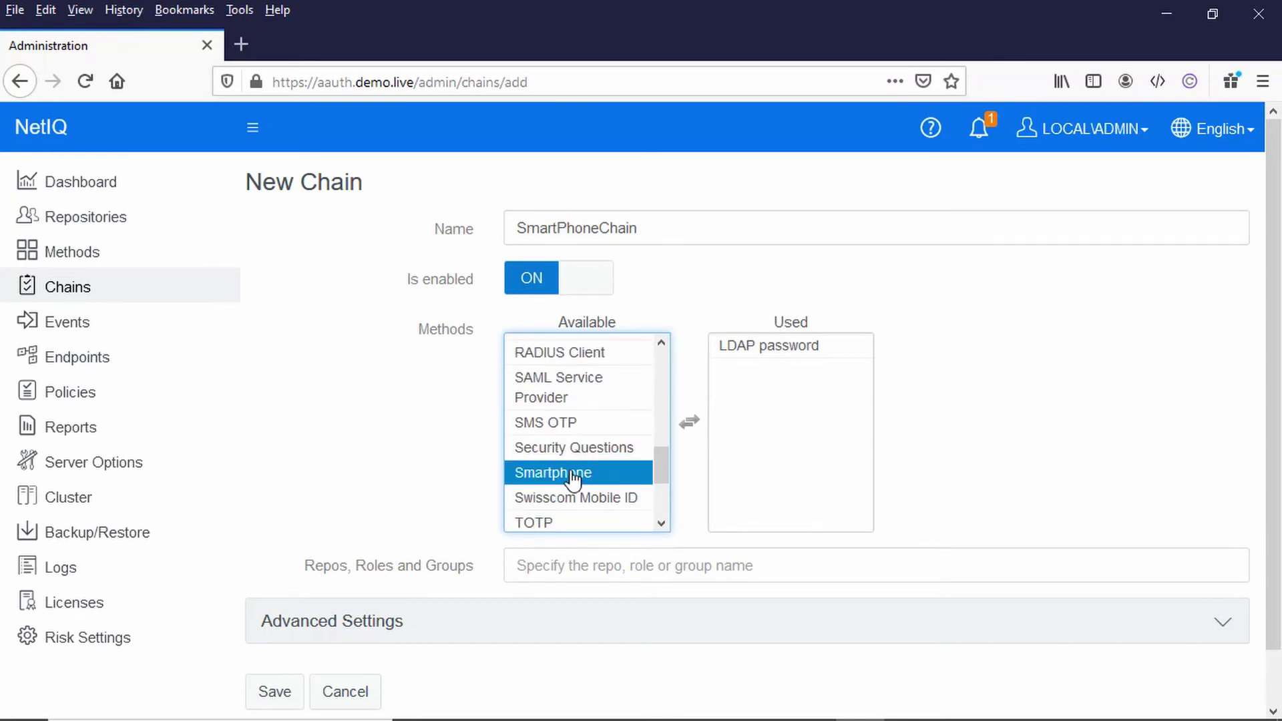
# Step: Assign SmartPhoneChain to the DEMO\AASmartPhone group and save it
pyautogui.click(529, 574)
pyautogui.write('aa')
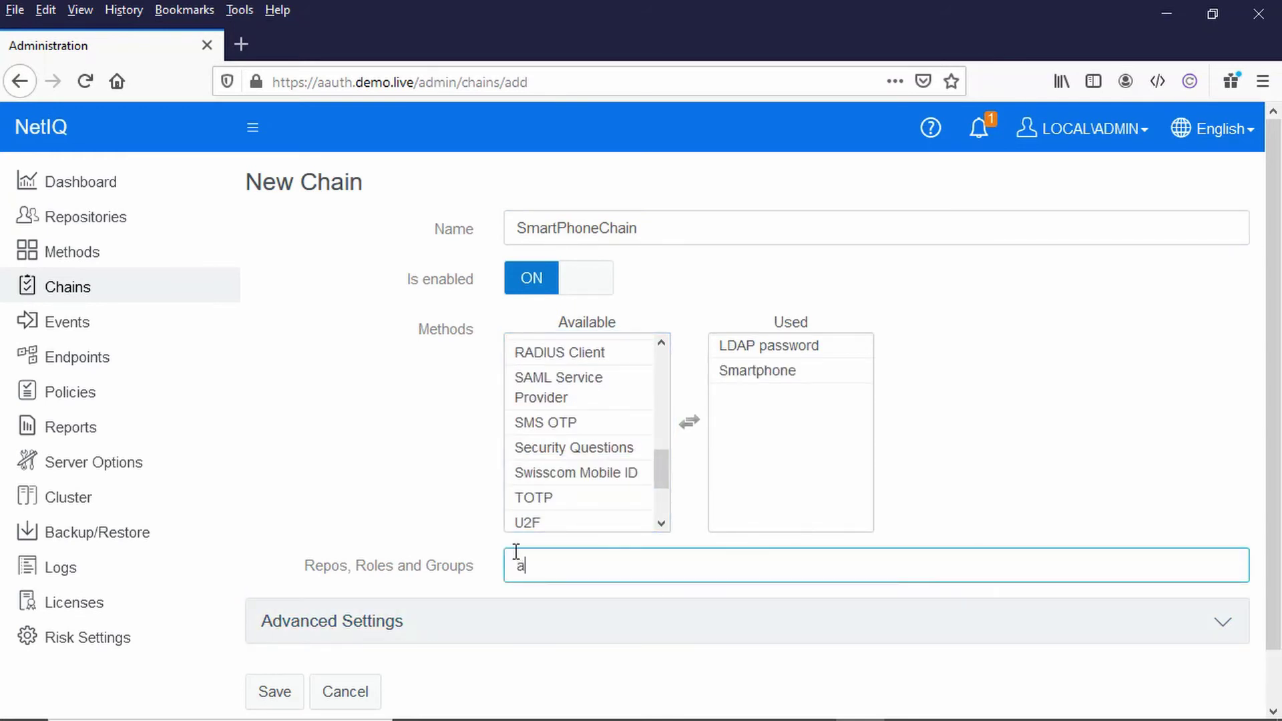
pyautogui.click(567, 638)
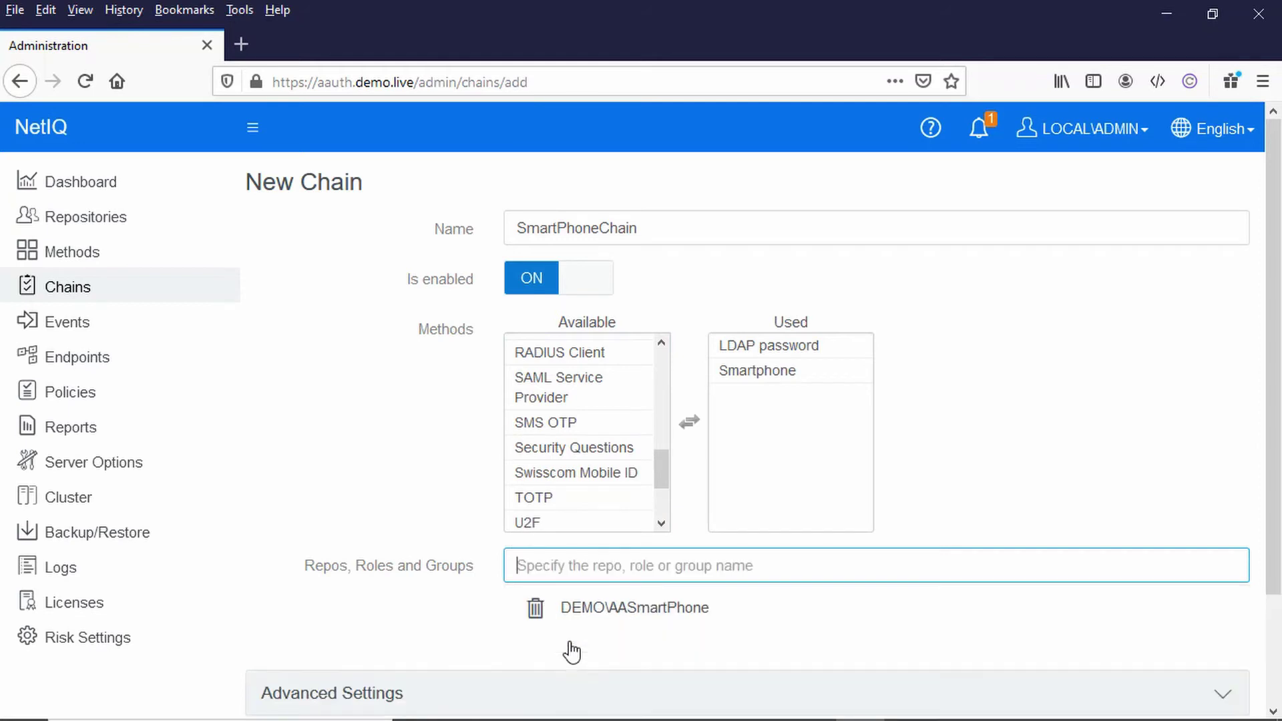
pyautogui.scroll(-2, 401, 667)
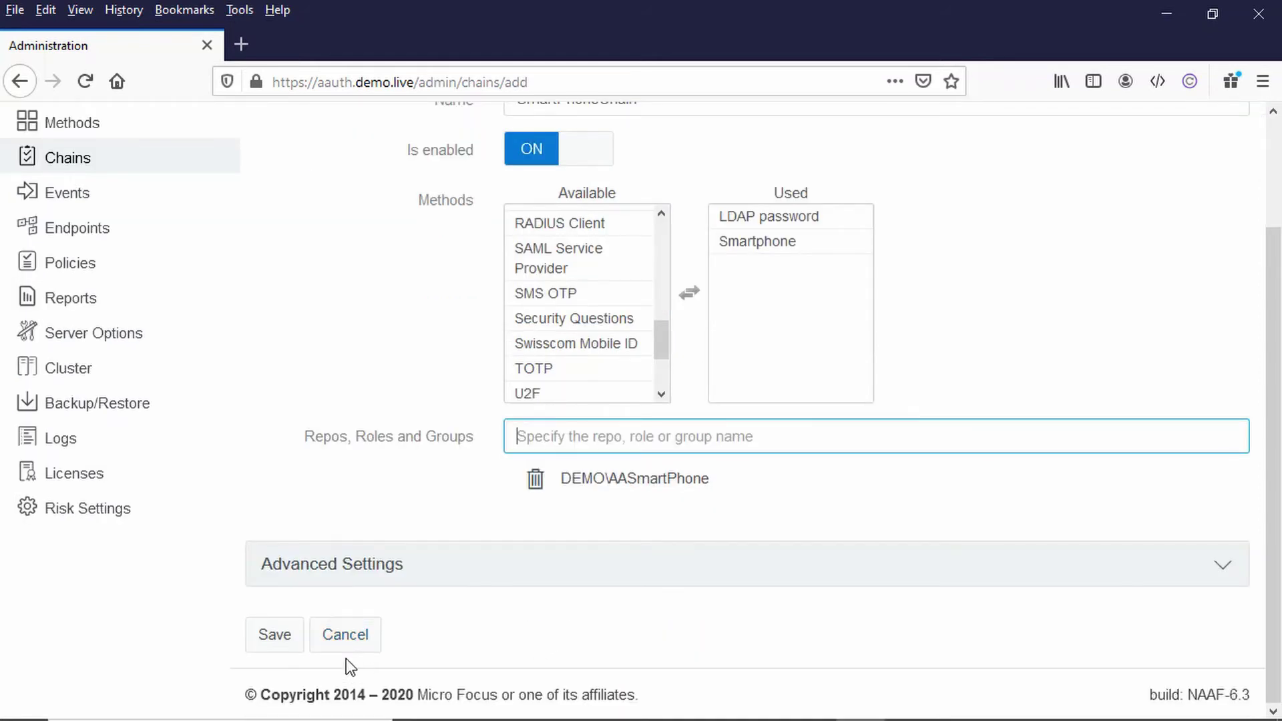
pyautogui.click(277, 641)
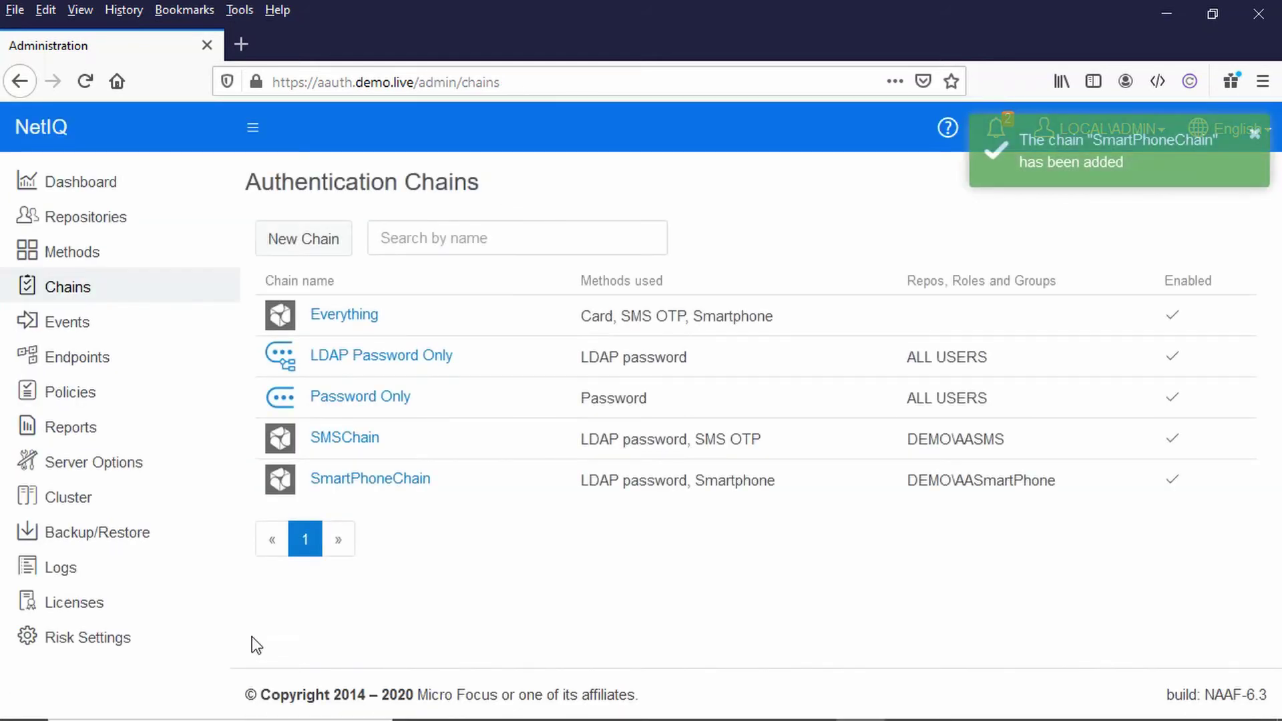
# Step: Replace LDAP Password Only with SMSChain and SmartPhoneChain in the Windows logon event and save
pyautogui.click(69, 327)
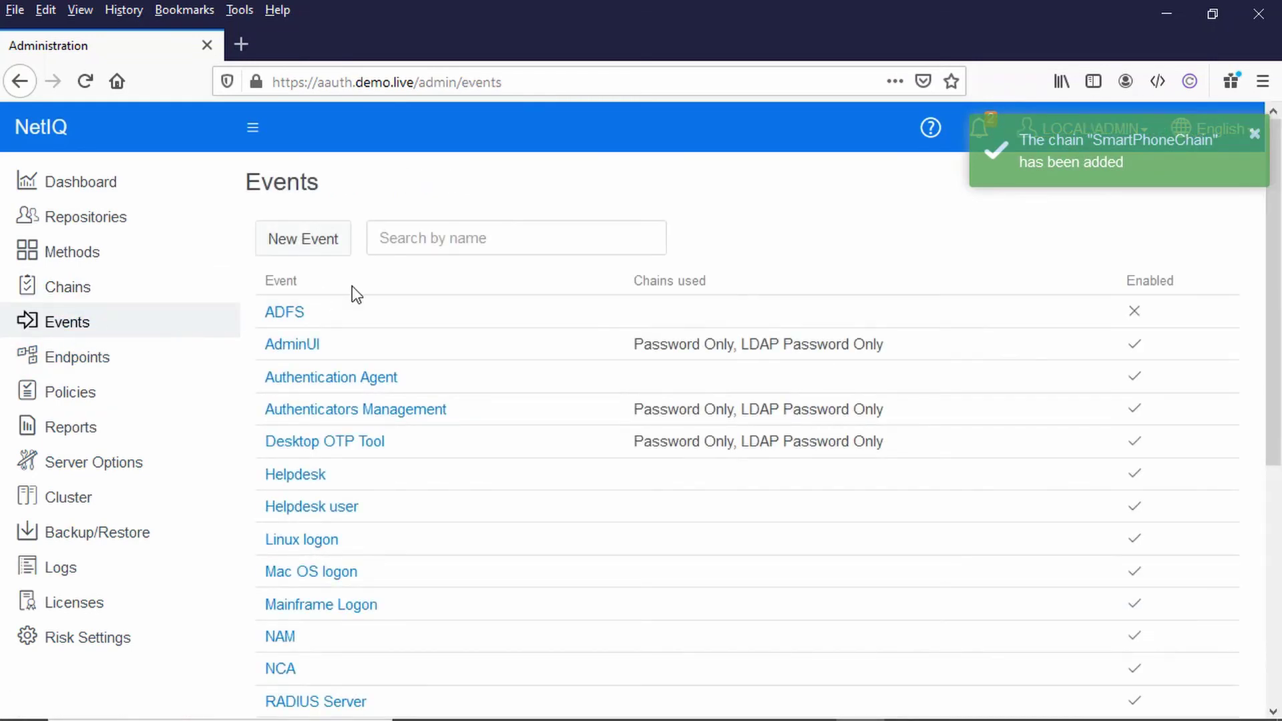
pyautogui.scroll(-1, 382, 428)
pyautogui.scroll(-4, 382, 427)
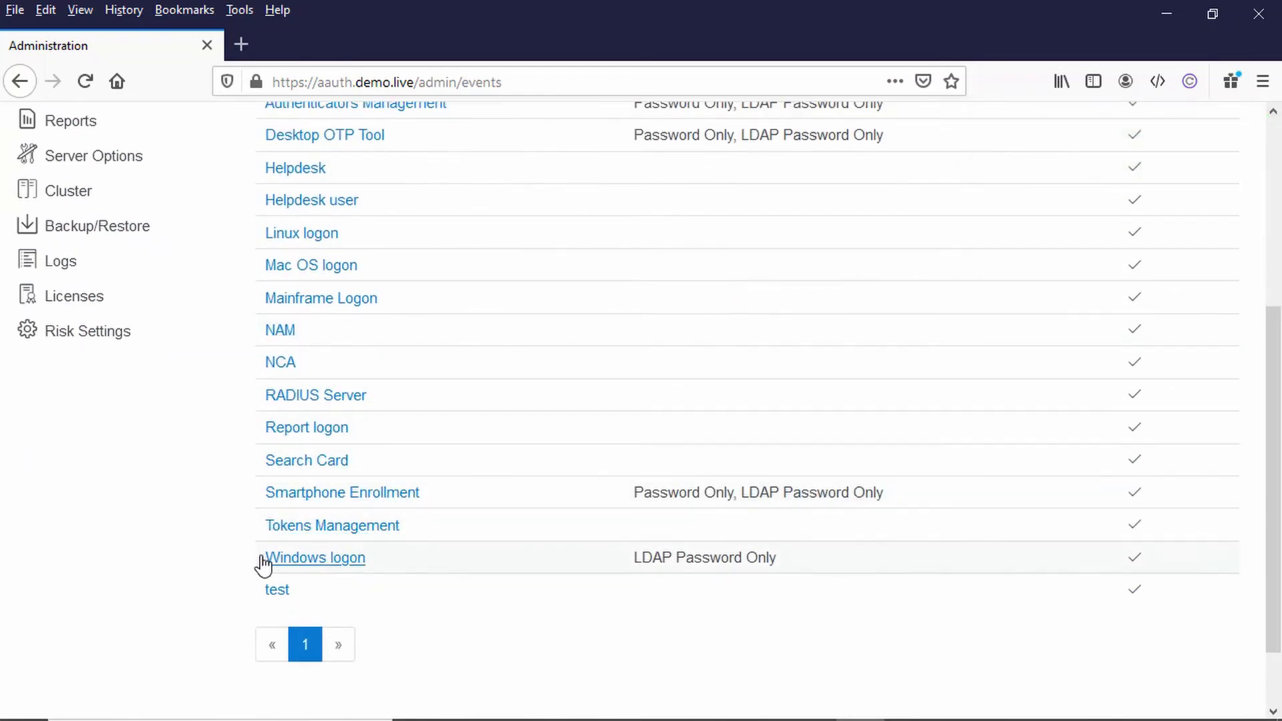
pyautogui.click(303, 563)
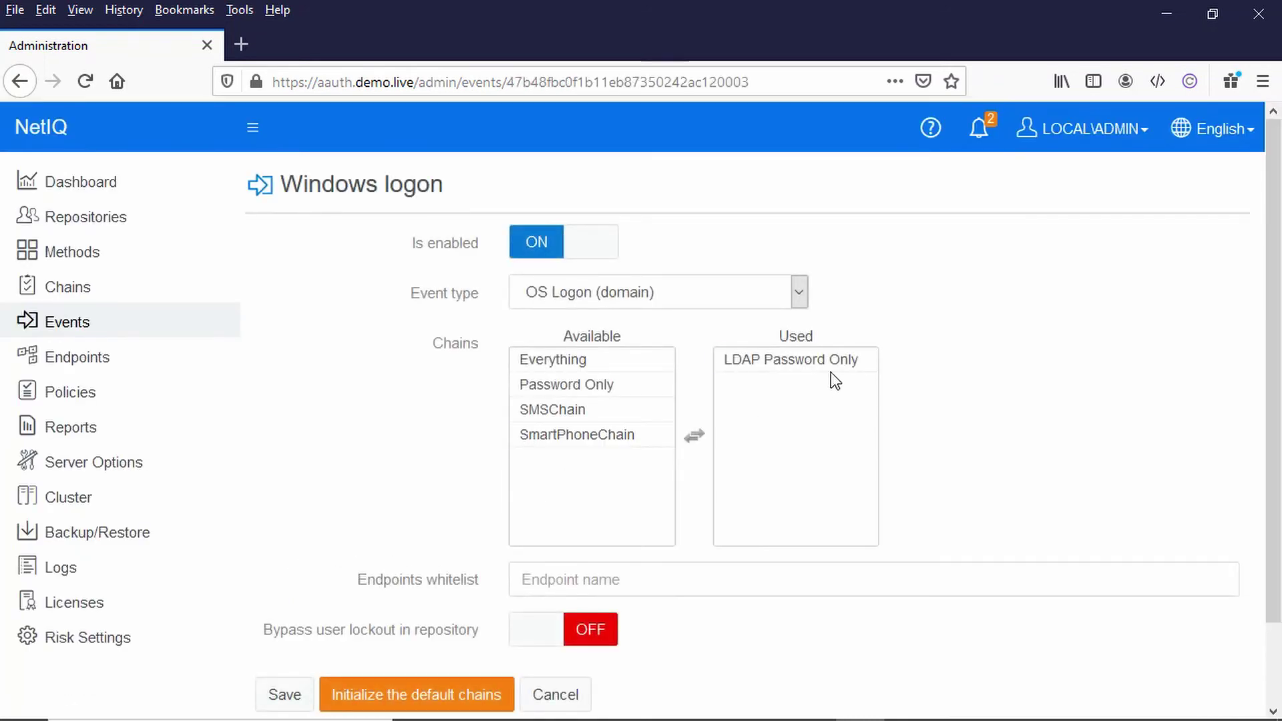
pyautogui.moveTo(830, 371); pyautogui.dragTo(653, 418)
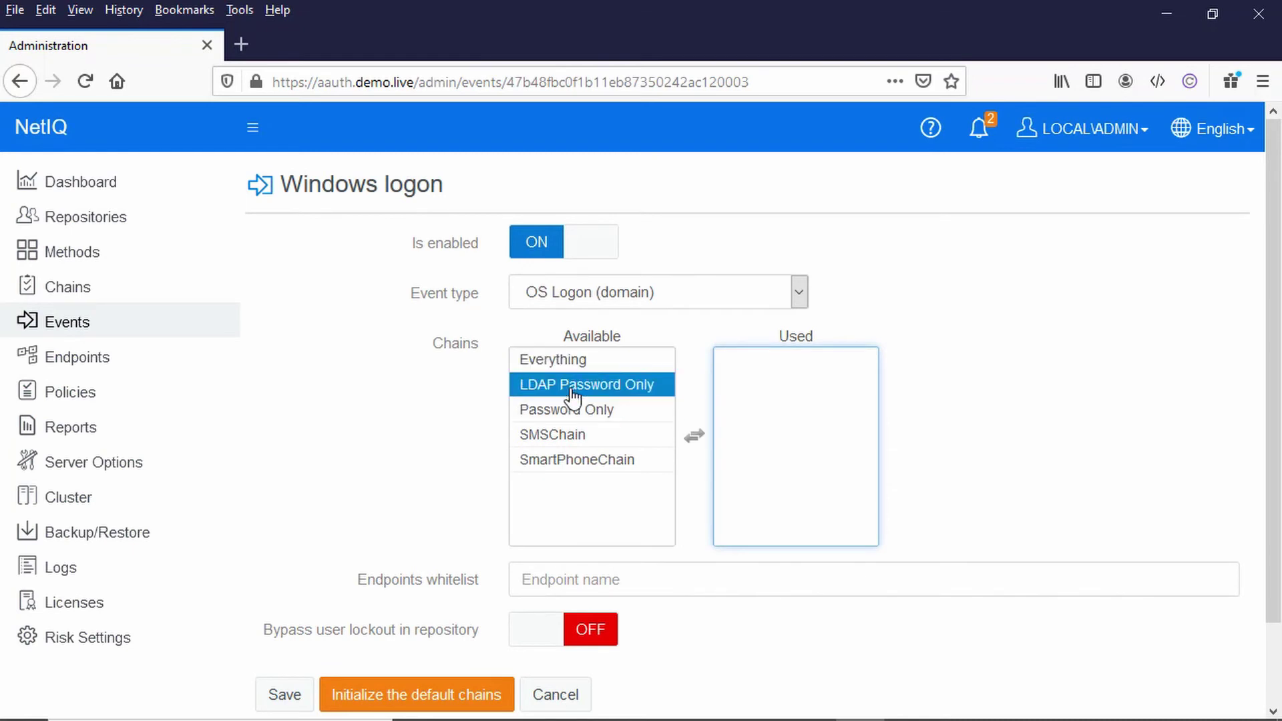
pyautogui.doubleClick(561, 444)
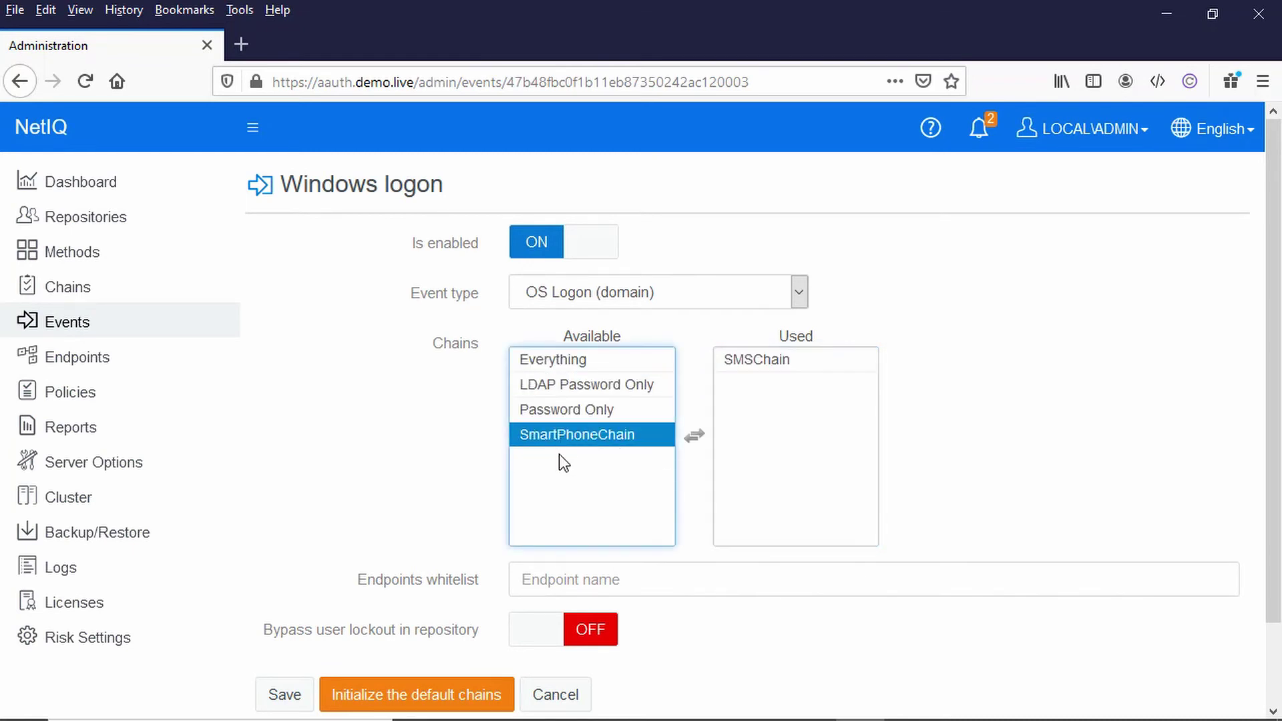
pyautogui.doubleClick(565, 441)
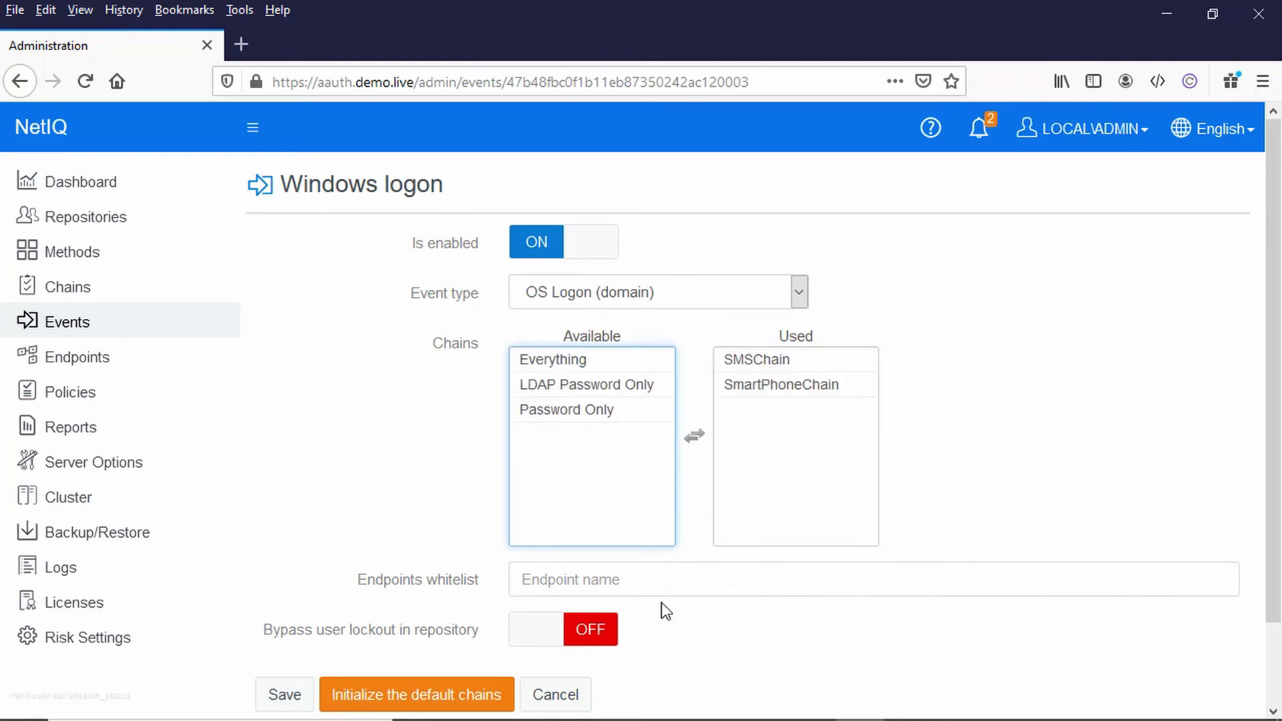
pyautogui.click(283, 693)
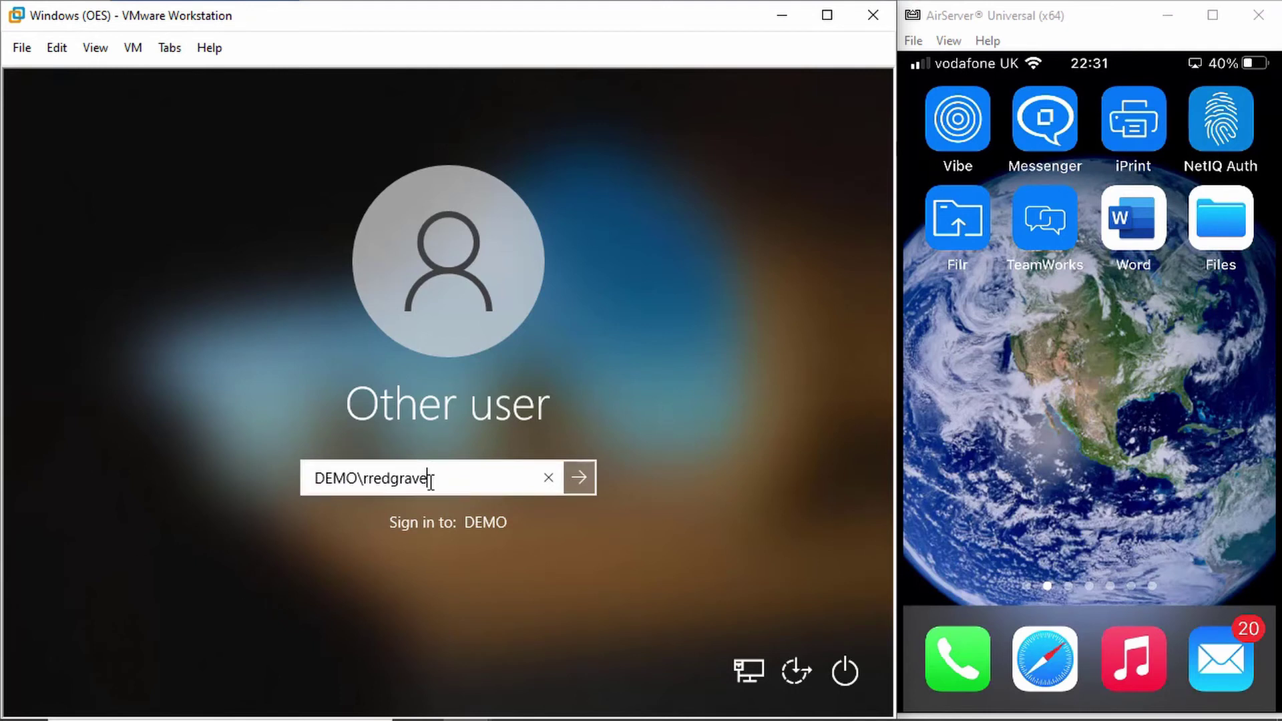
# Step: Submit the test user's domain username, then enter the account password to sign in
pyautogui.click(581, 479)
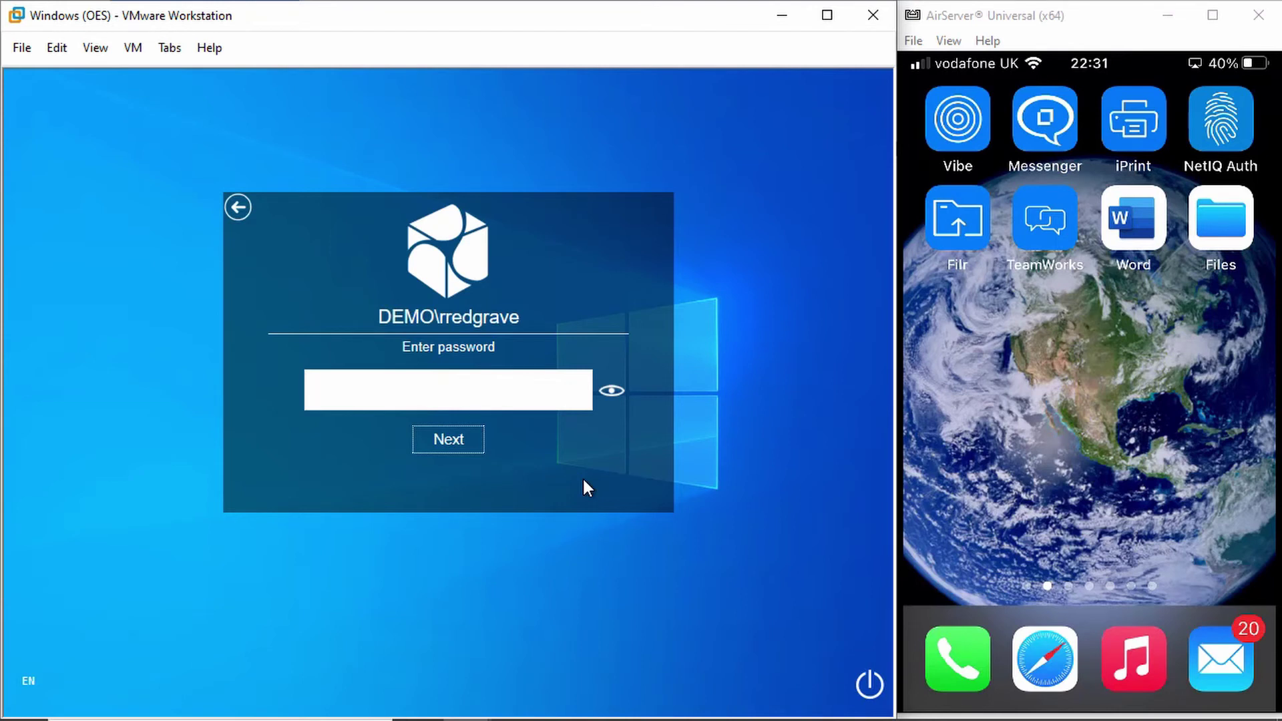
pyautogui.press('Return')
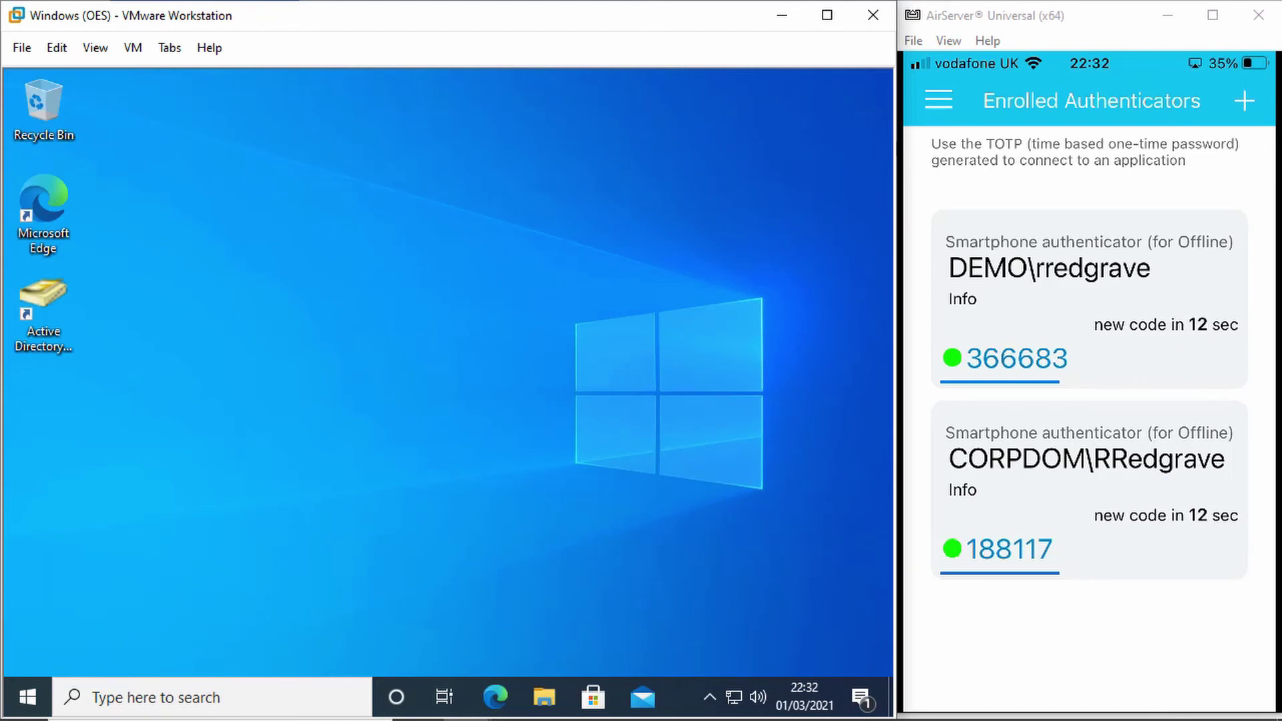
# Step: Sign the current user out of Windows from the Start menu's account options
pyautogui.click(27, 697)
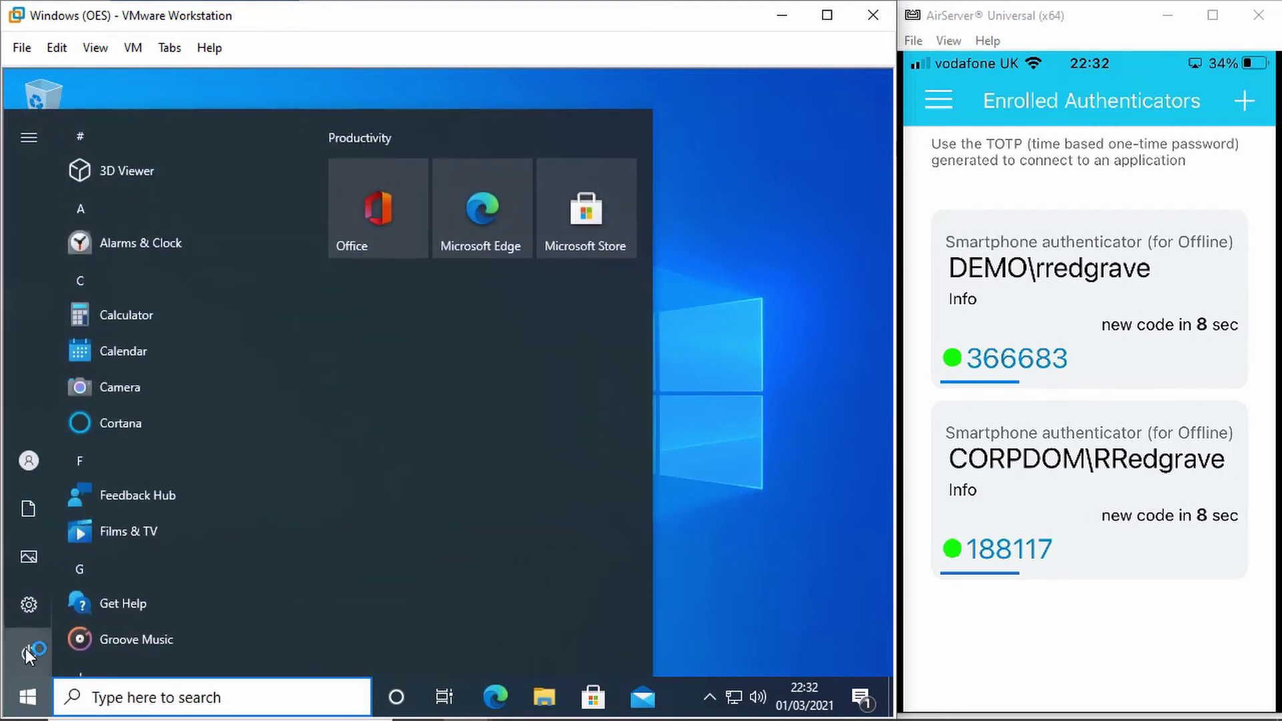
pyautogui.click(21, 461)
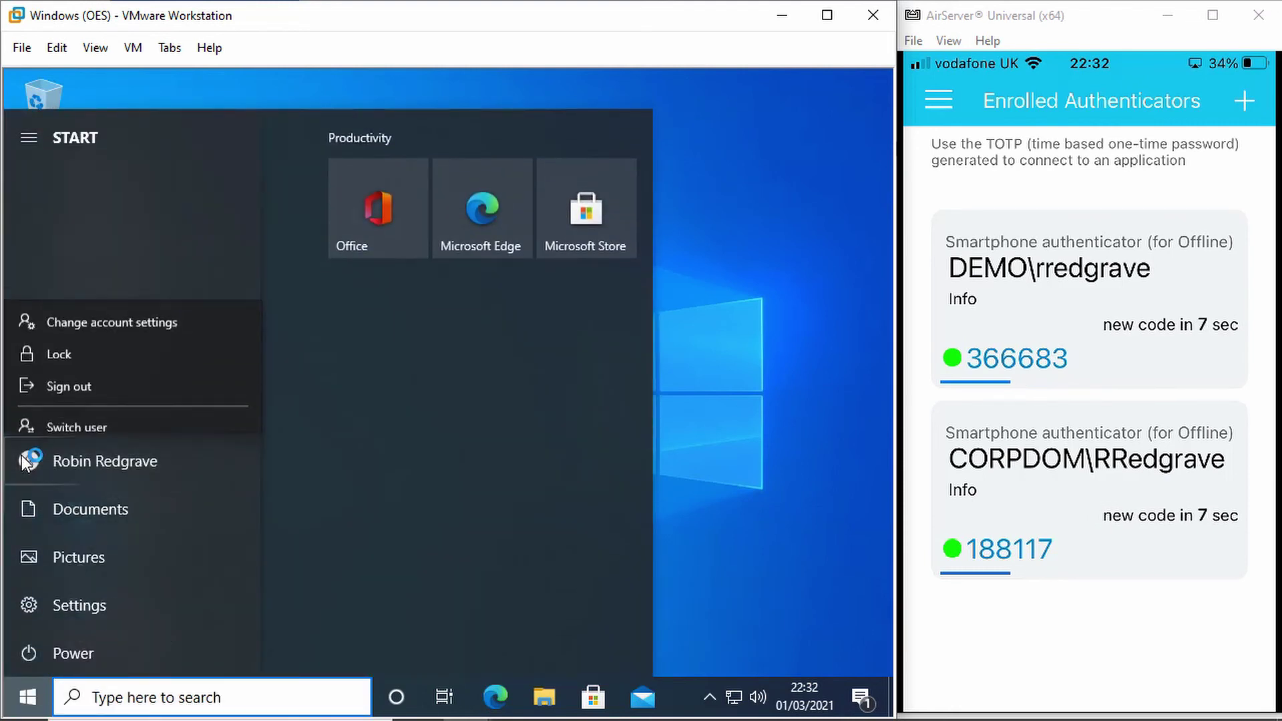
pyautogui.click(89, 380)
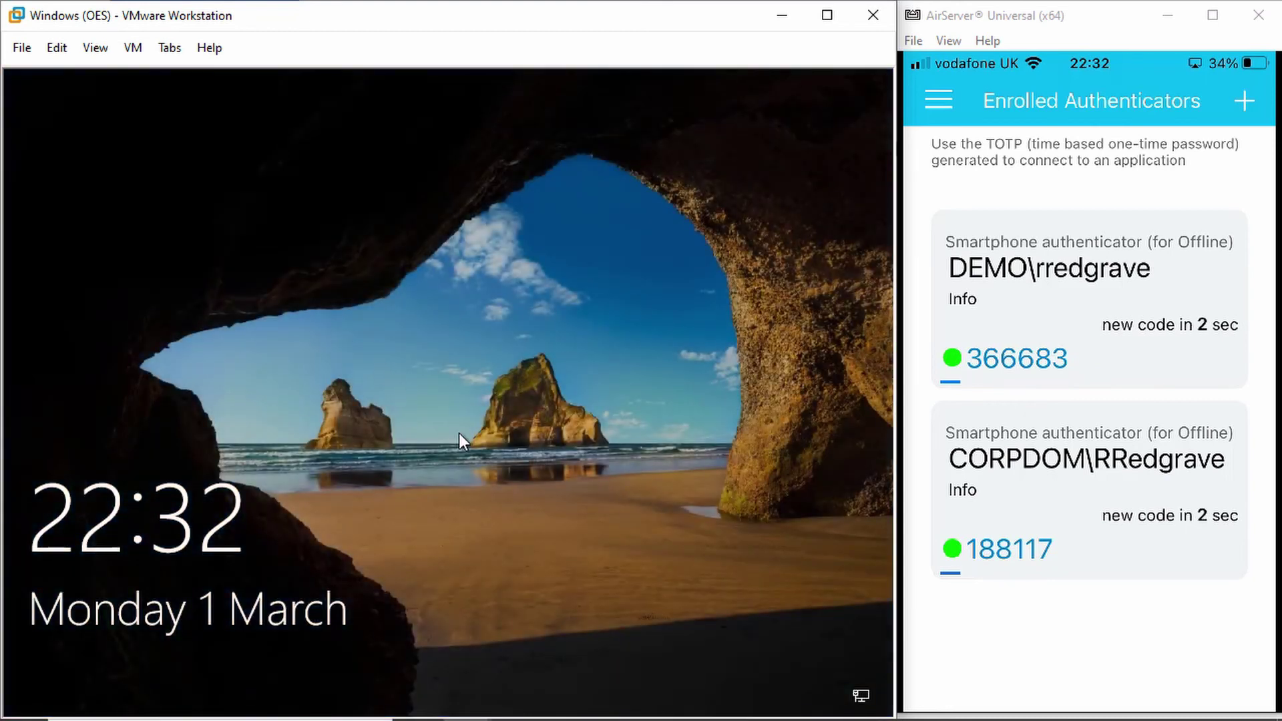
# Step: Replace the username on the sign-in screen with the second domain user's account name and submit it
pyautogui.click(459, 433)
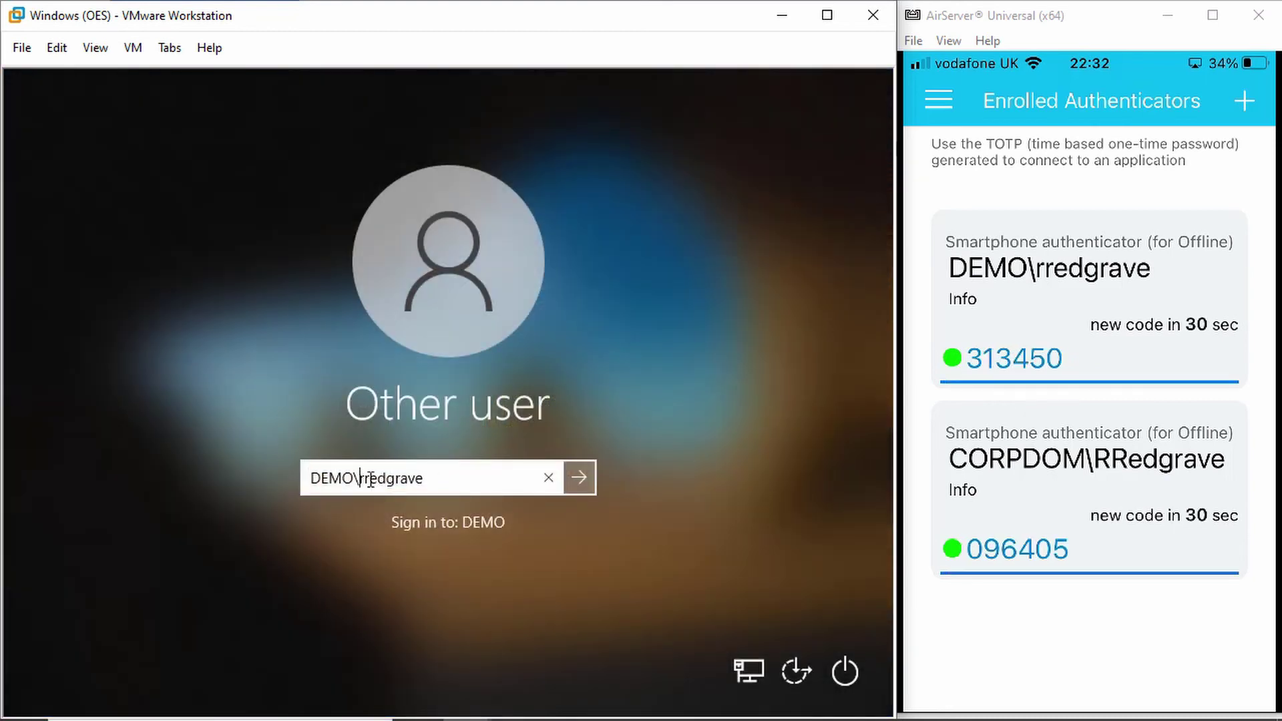
pyautogui.doubleClick(471, 476)
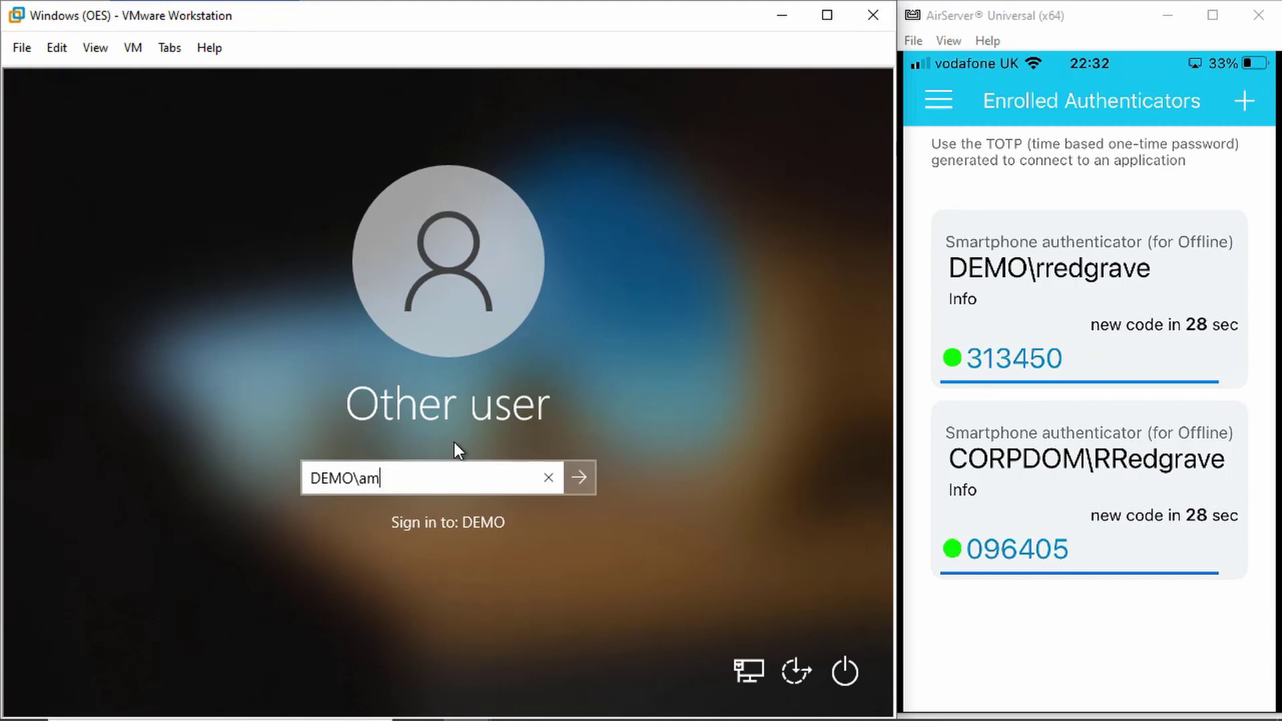
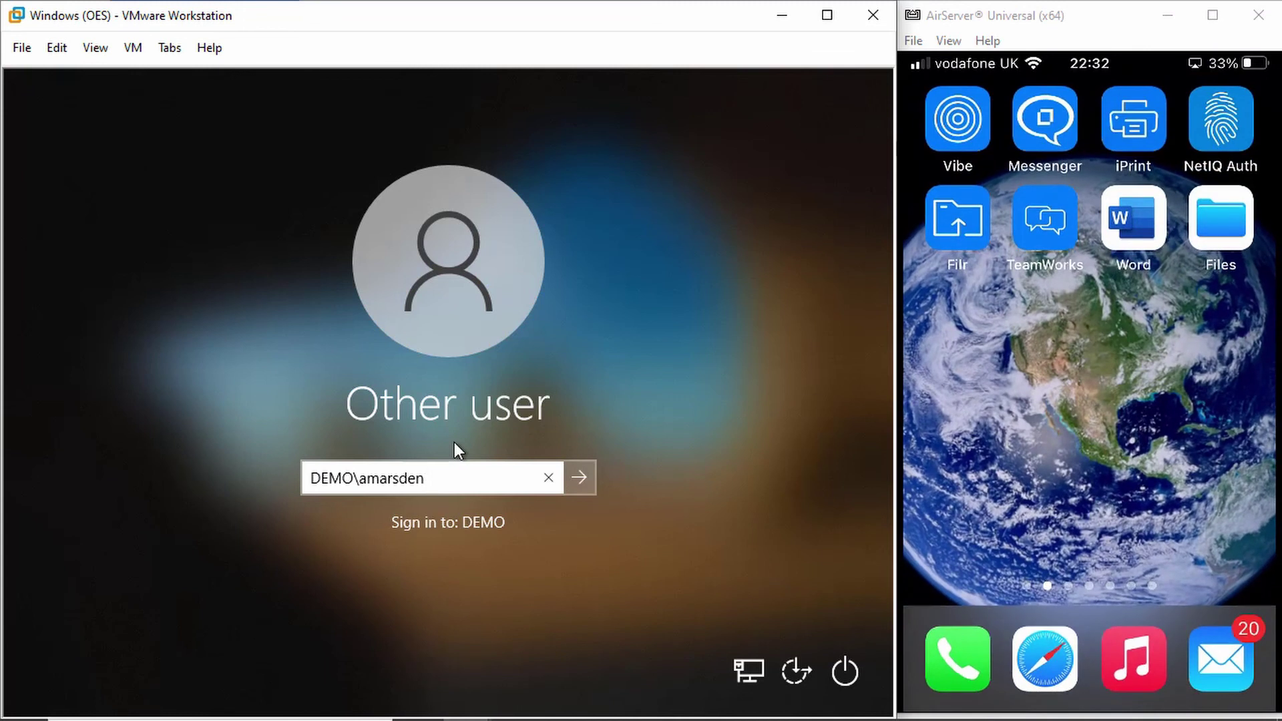
pyautogui.press('Return')
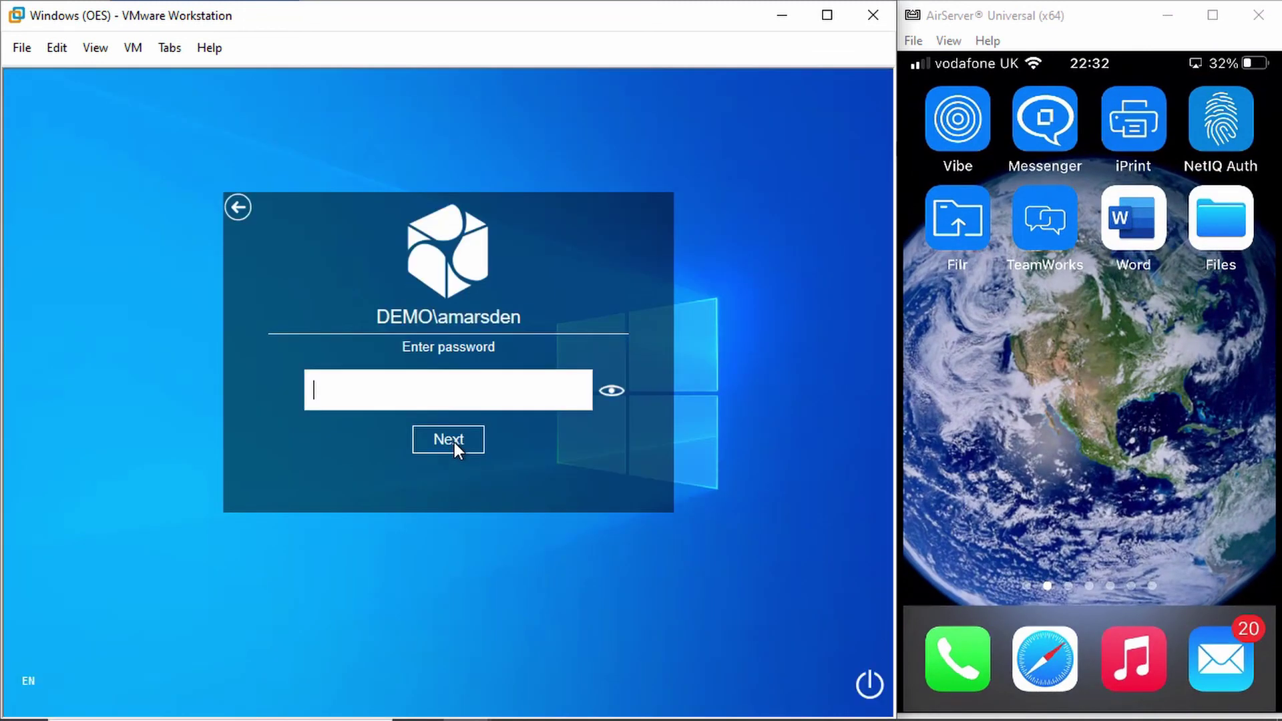
# Step: Enter the second user's password, then the one-time password received by SMS, to log on
pyautogui.press('Return')
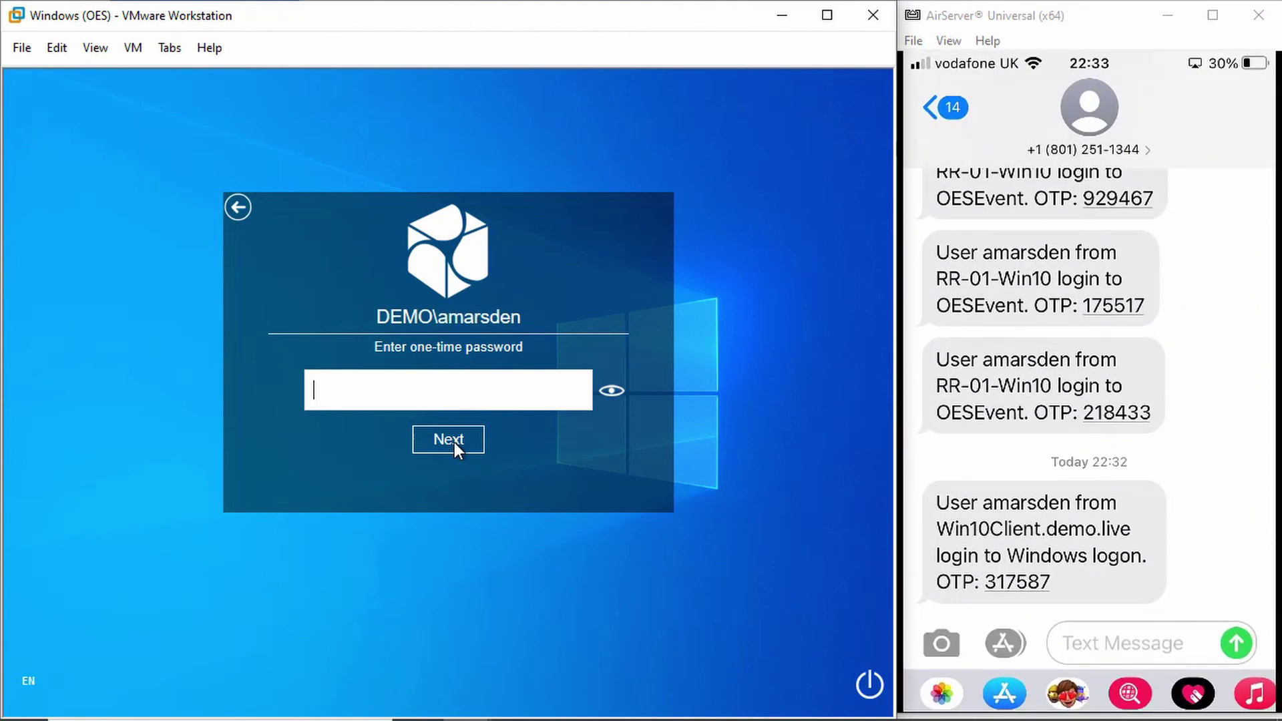
pyautogui.click(454, 442)
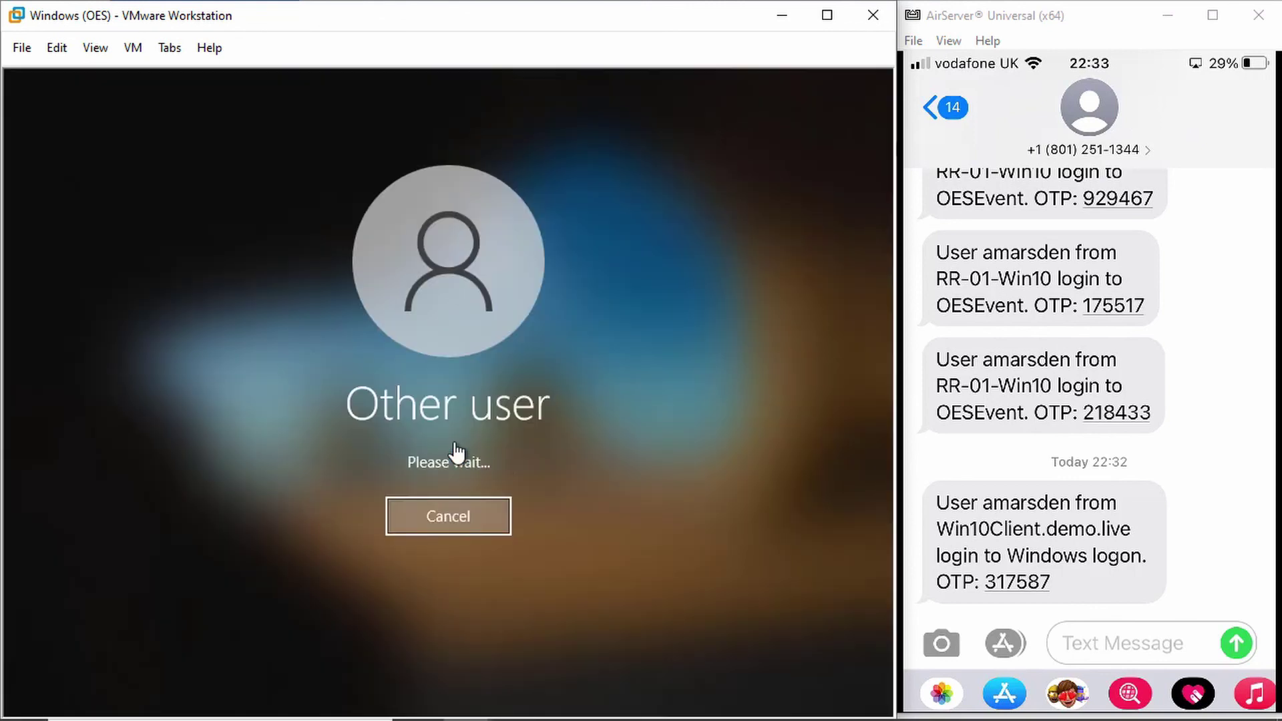